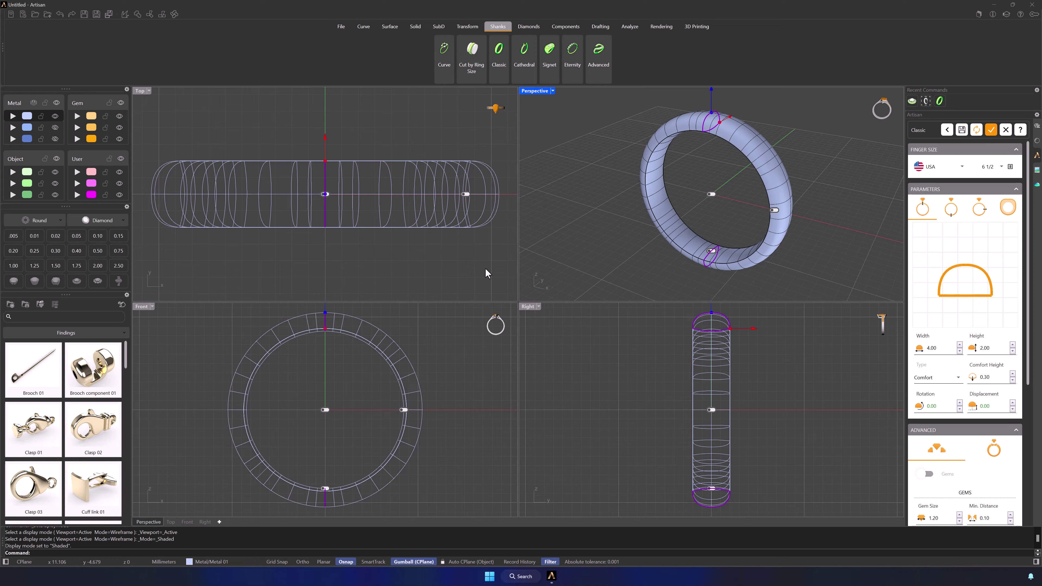
# - Switch the Top, Front and Right viewports to shaded display
pyautogui.click(509, 274)
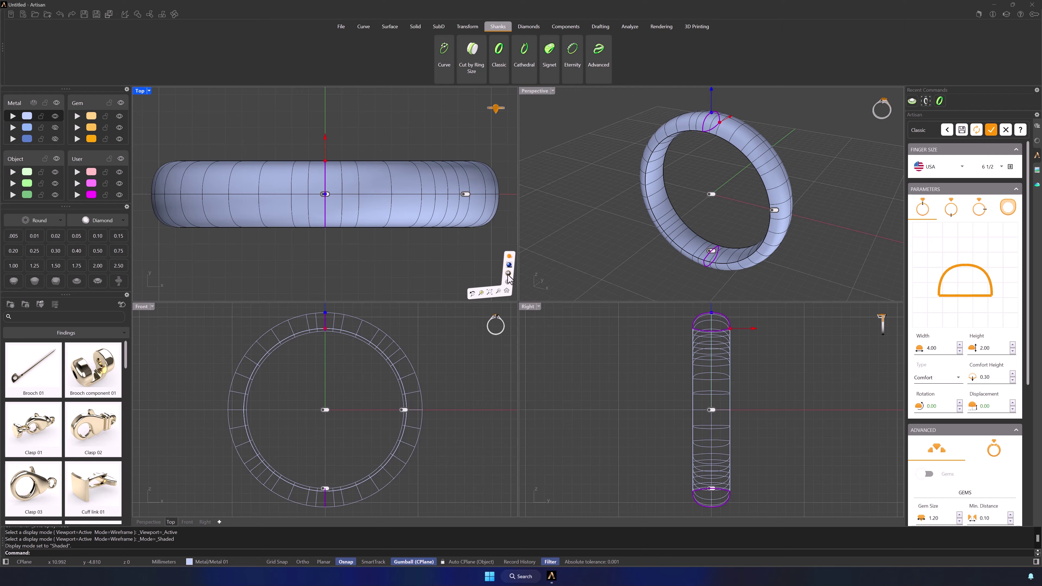
pyautogui.click(481, 481)
pyautogui.click(509, 489)
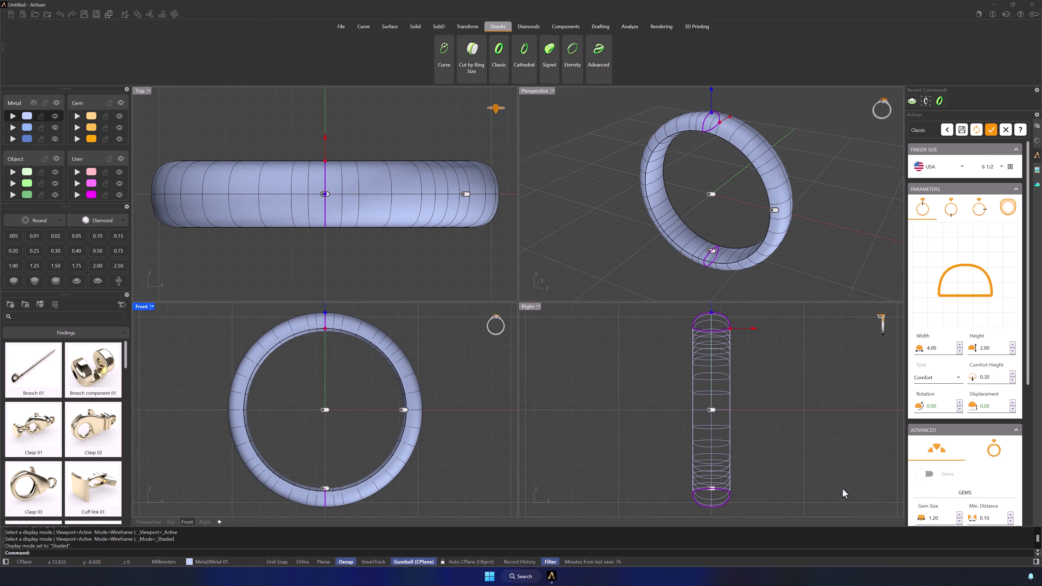
pyautogui.click(854, 490)
pyautogui.click(894, 490)
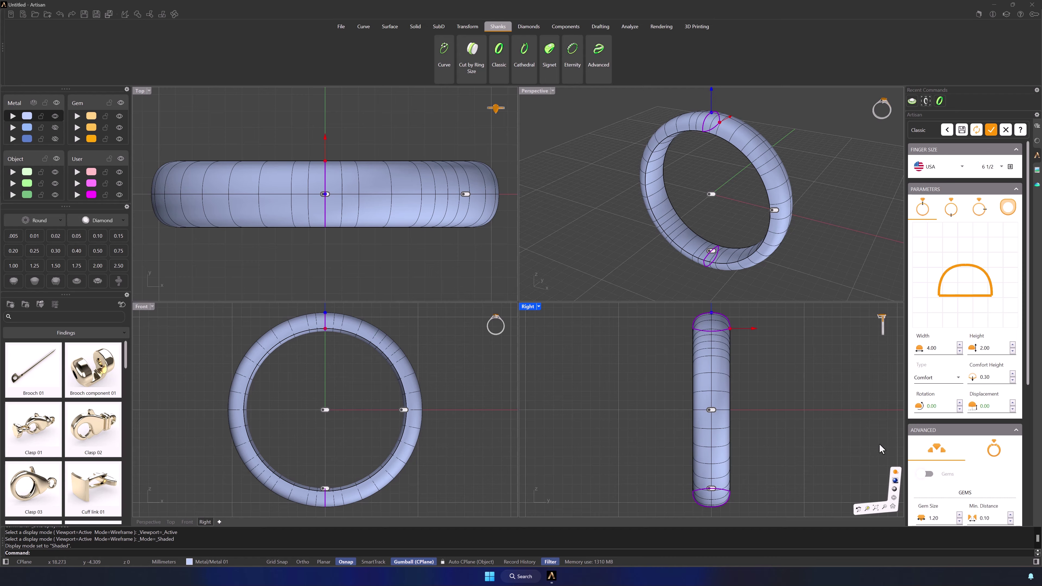
# - Assign profile 084 to the top section of the classic shank and set its width to 1.50
pyautogui.click(937, 276)
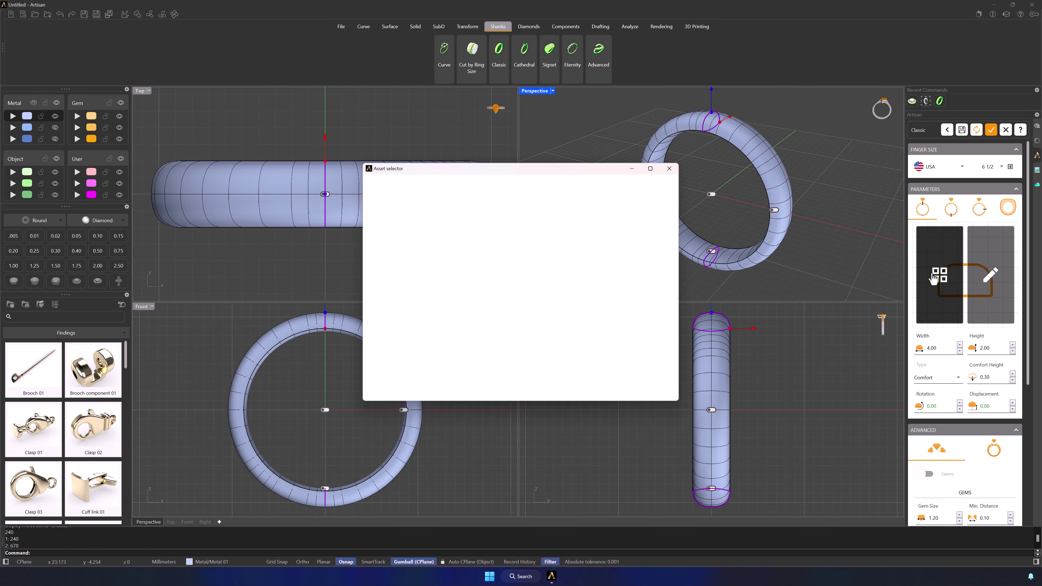
pyautogui.moveTo(676, 204); pyautogui.dragTo(675, 306)
pyautogui.click(664, 393)
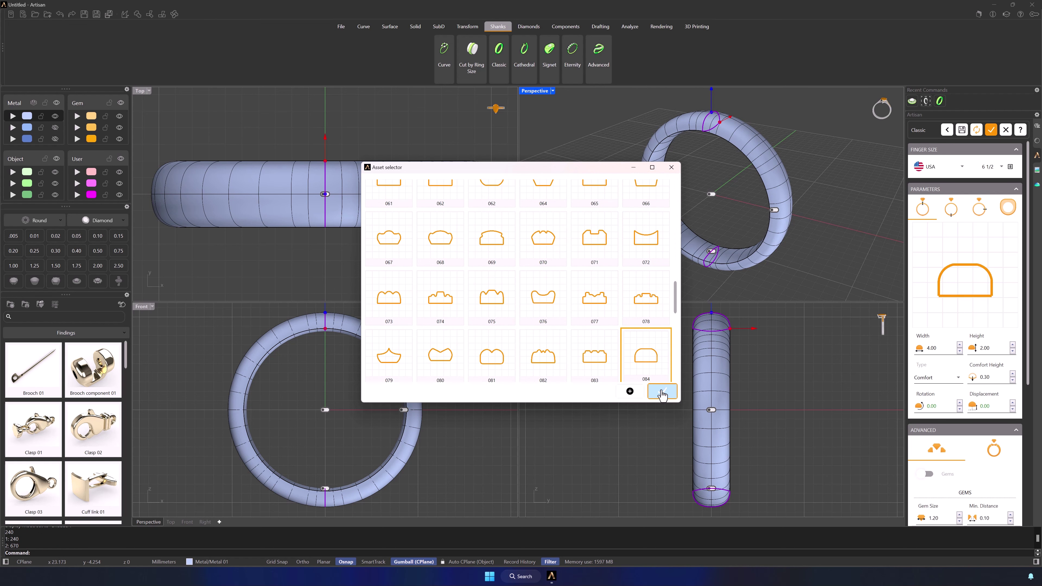
pyautogui.doubleClick(949, 348)
pyautogui.write('1')
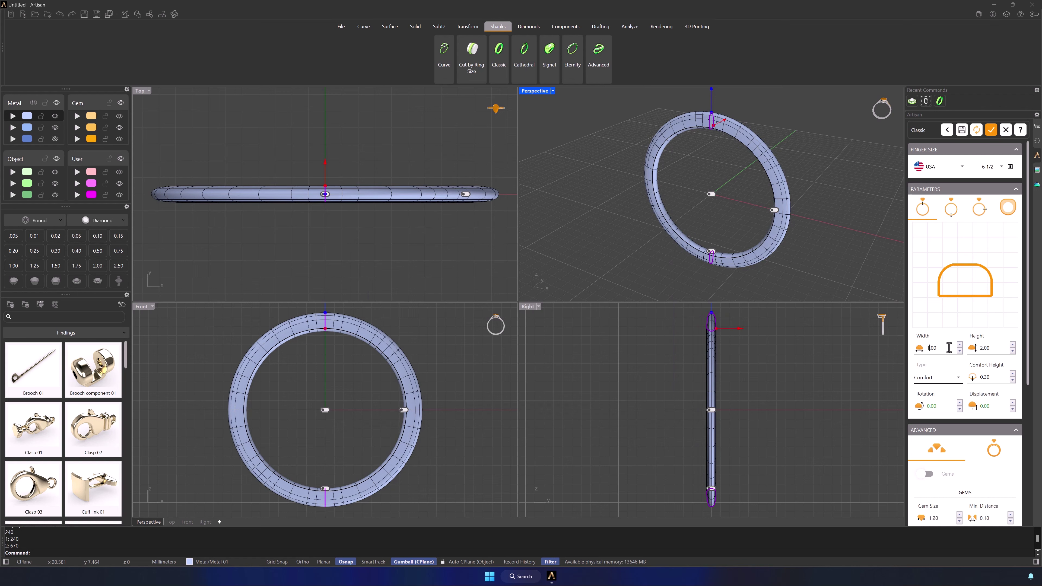
pyautogui.write('.5')
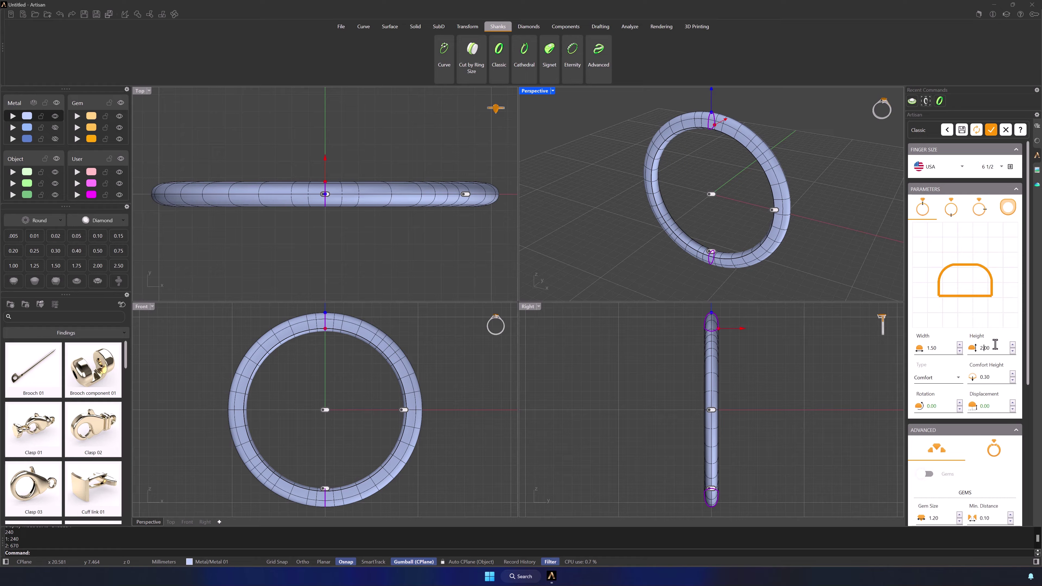
# - Enable a separate bottom section for the shank with profile 084 and a width of 2.50
pyautogui.click(948, 218)
pyautogui.click(926, 230)
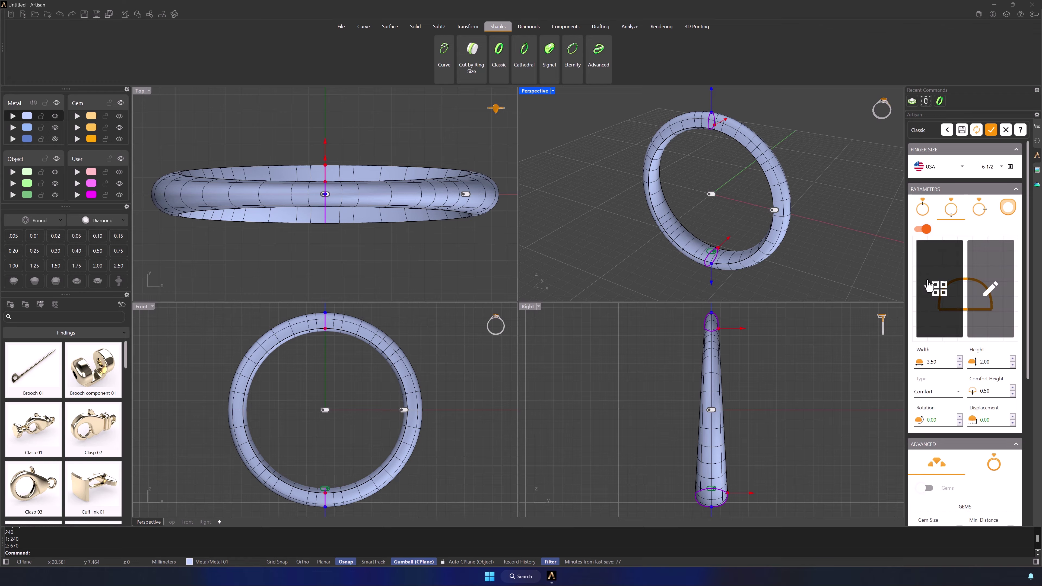
pyautogui.click(933, 291)
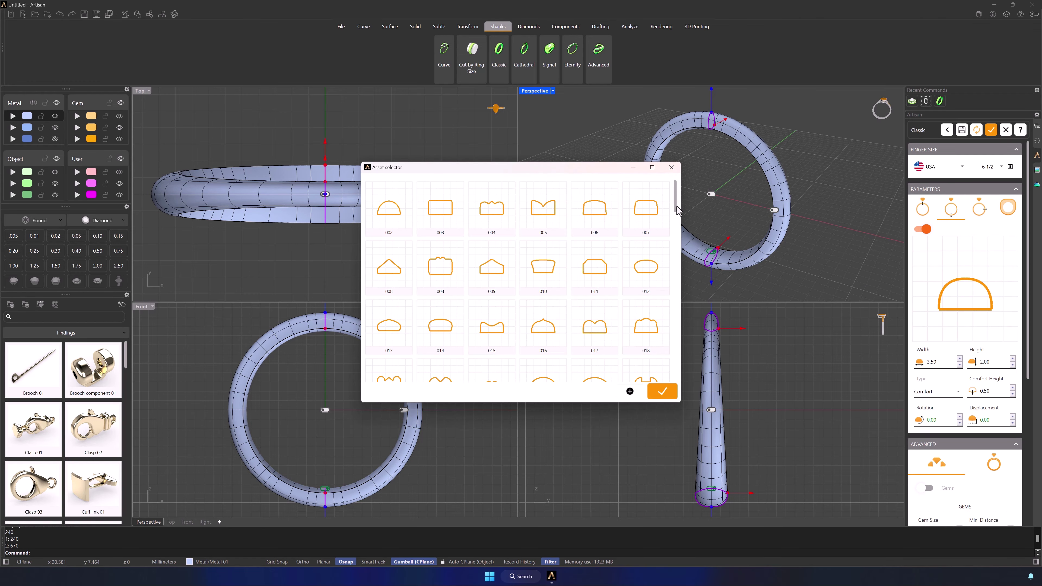
pyautogui.moveTo(677, 211); pyautogui.dragTo(679, 326)
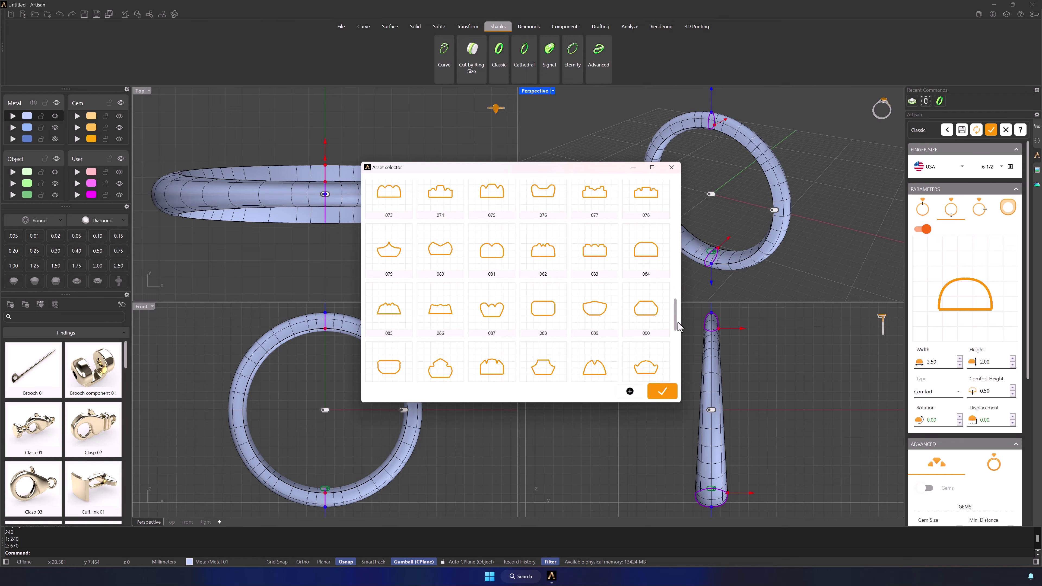
pyautogui.click(646, 255)
pyautogui.click(662, 392)
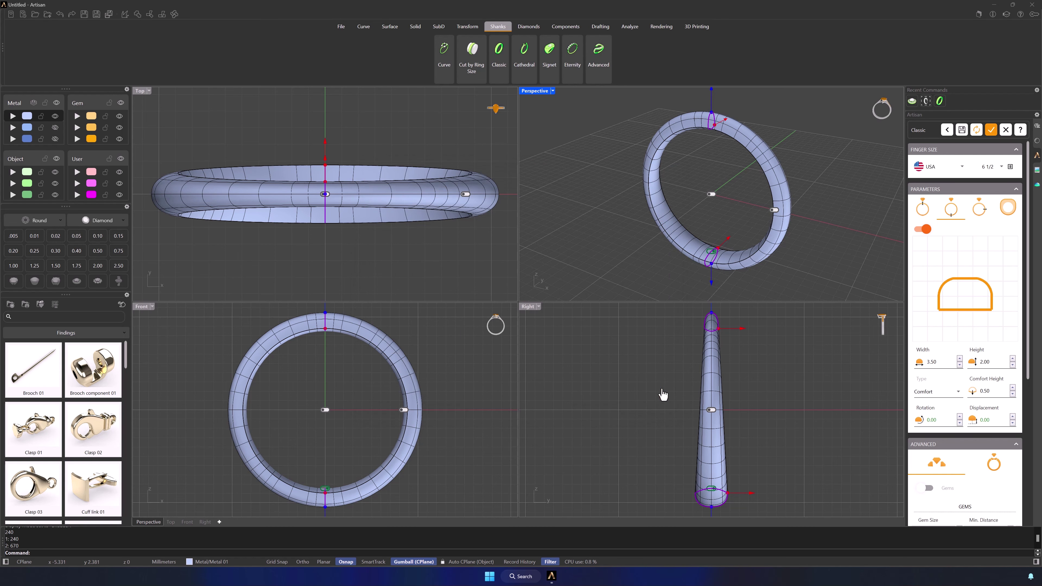
pyautogui.write('2.50')
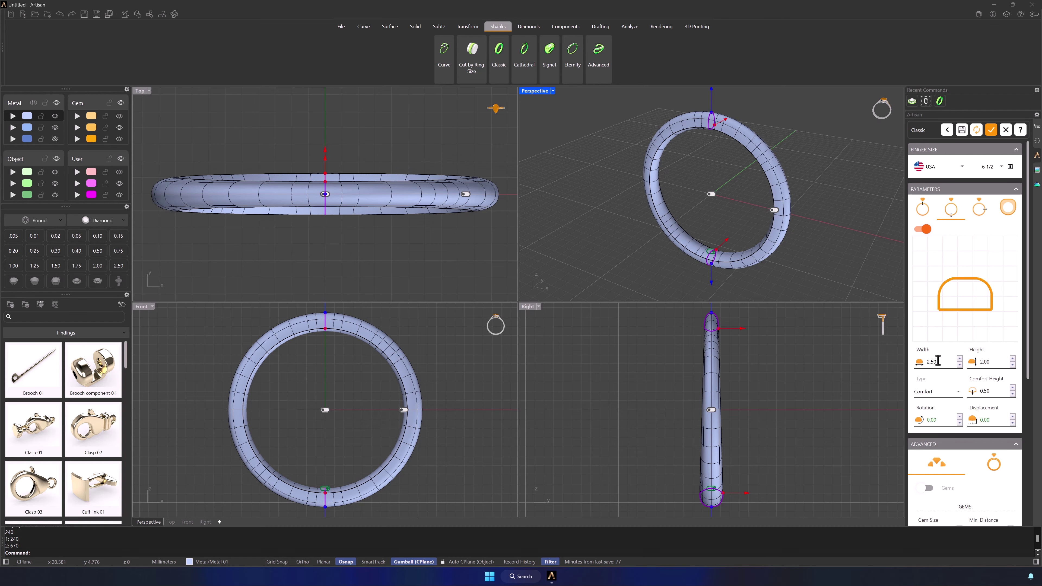
# - Enable the custom outer outline of the shank and choose outline shape 006
pyautogui.click(1011, 210)
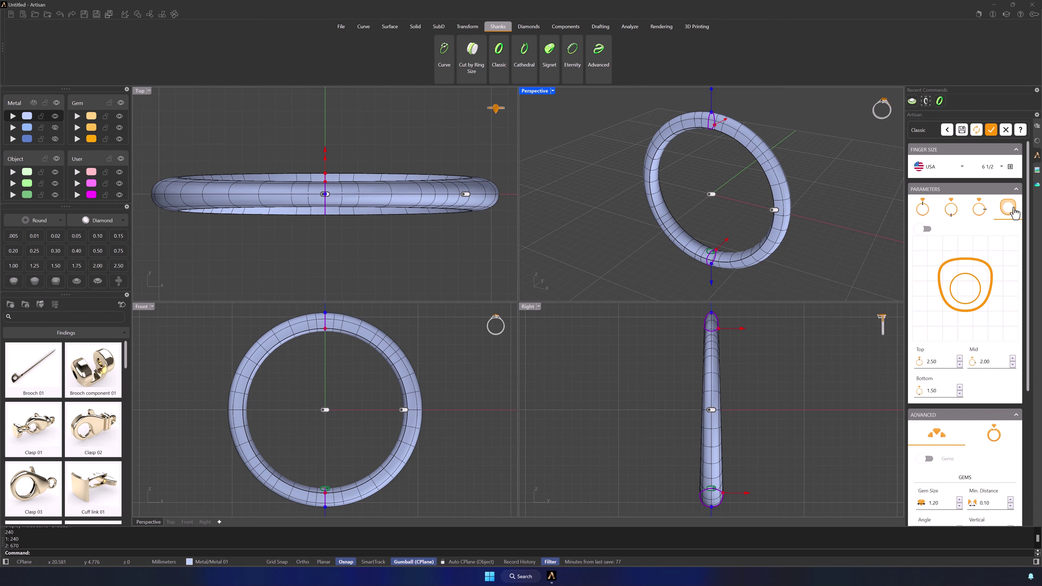
pyautogui.click(923, 229)
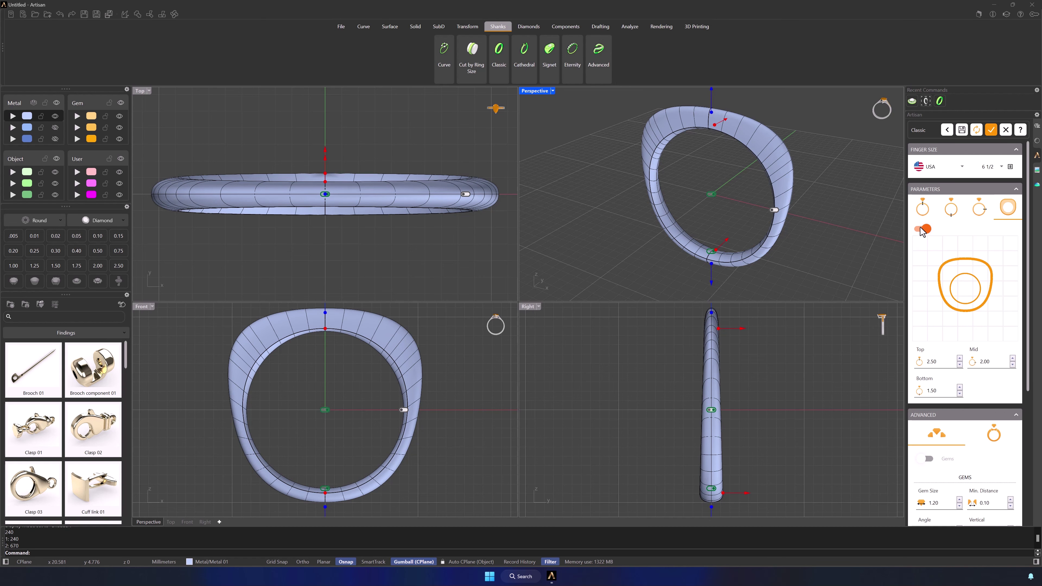
pyautogui.click(939, 295)
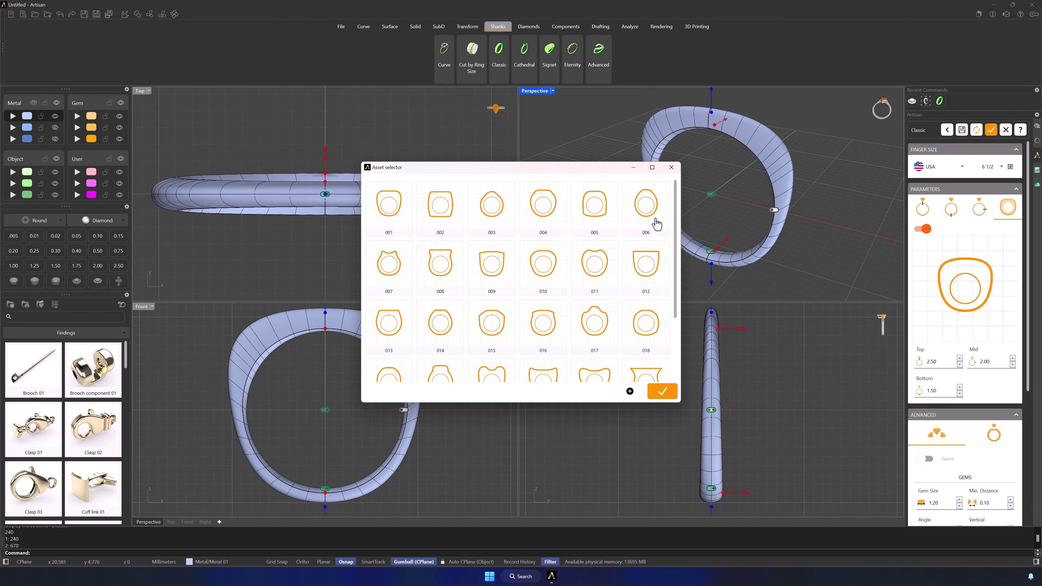
pyautogui.click(656, 224)
pyautogui.click(662, 391)
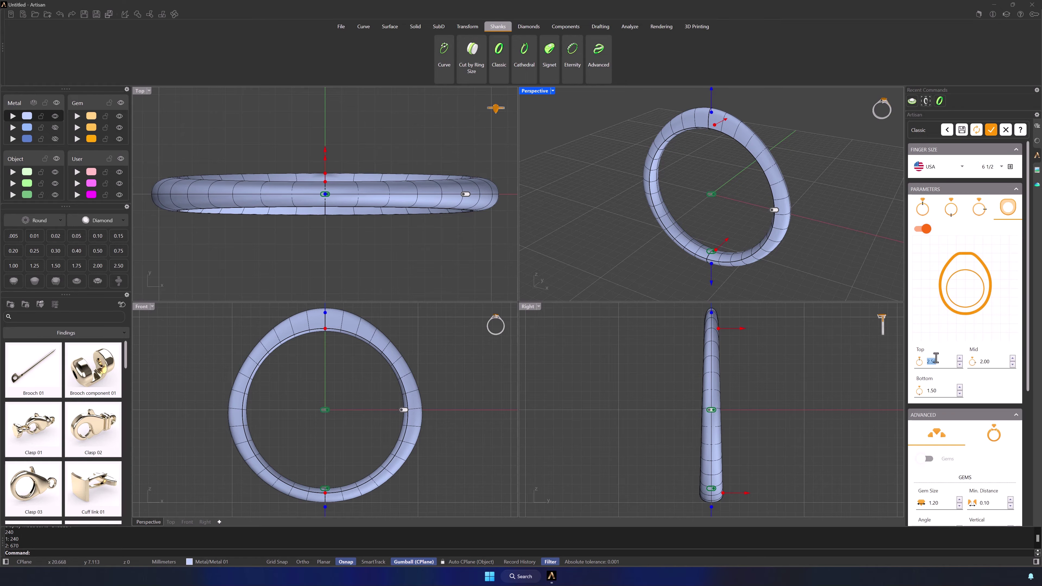
# - Set the shank outline's top thickness to 4.00 and its bottom thickness to 2.00
pyautogui.write('4')
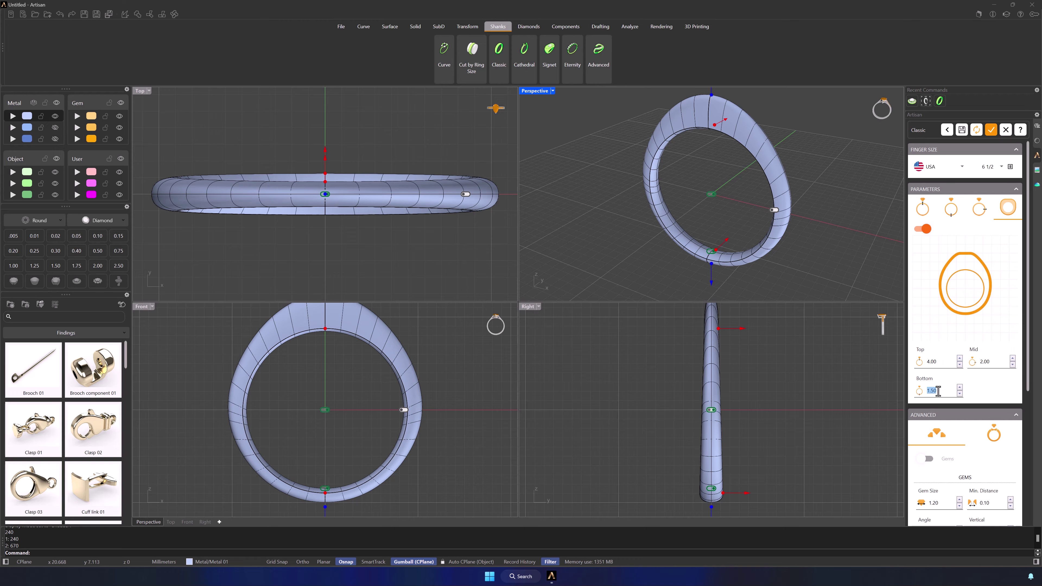
pyautogui.write('2')
pyautogui.press('Return')
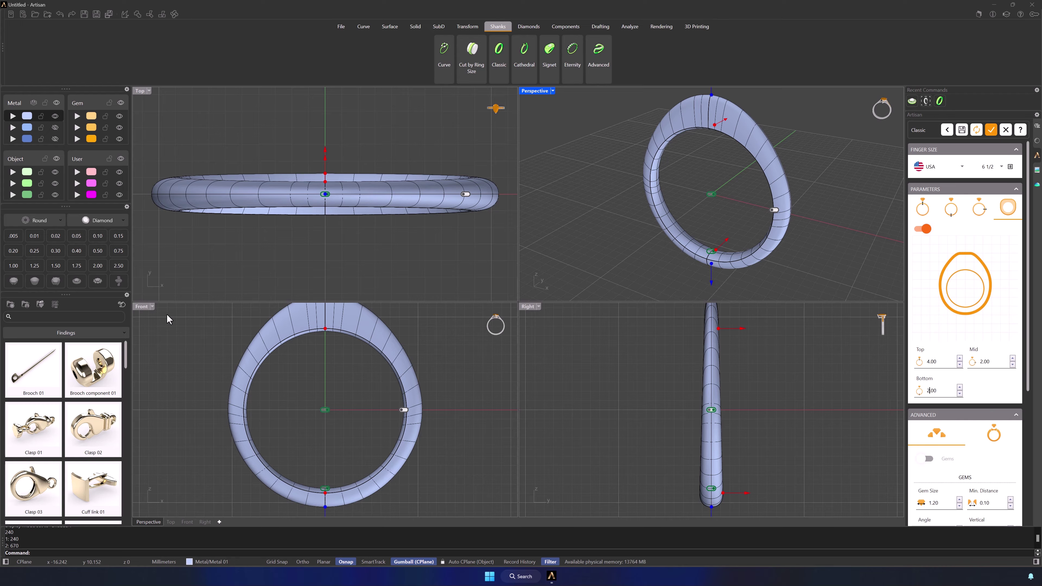
# - Fit the whole ring in the Front viewport and apply a Pinch opening to the shank
pyautogui.click(152, 306)
pyautogui.moveTo(188, 424)
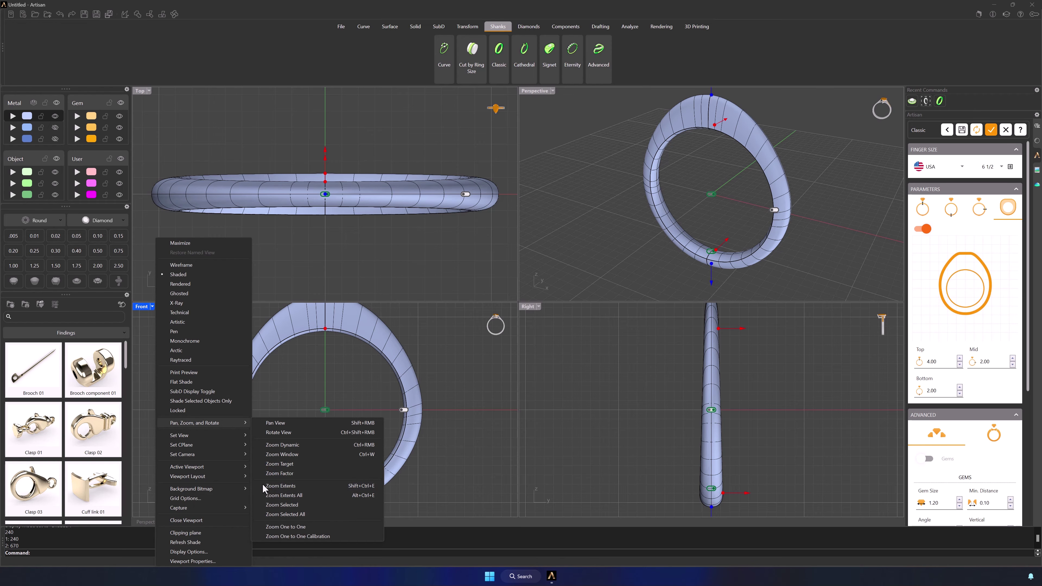
pyautogui.click(271, 486)
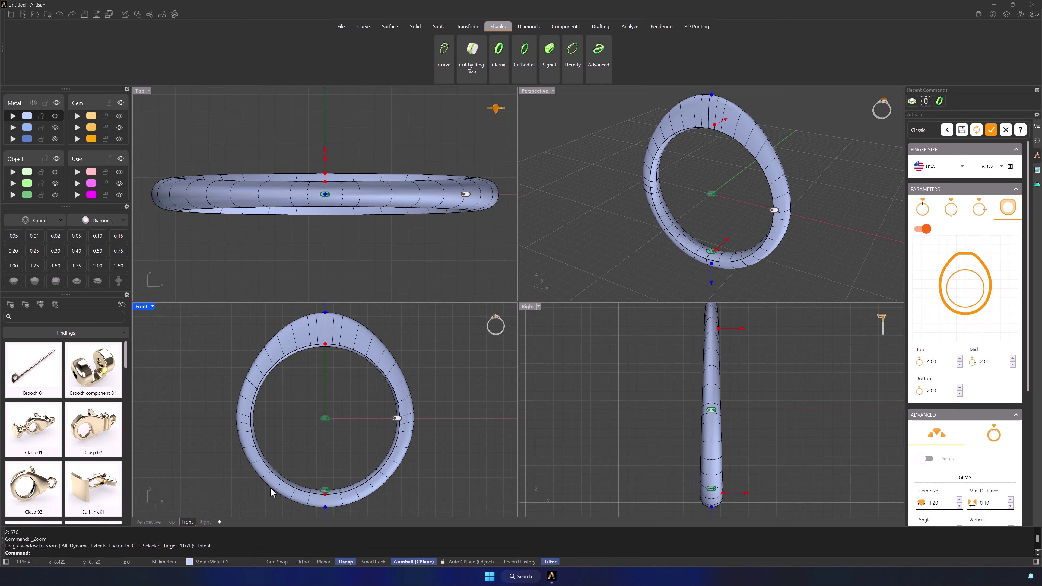
pyautogui.click(997, 442)
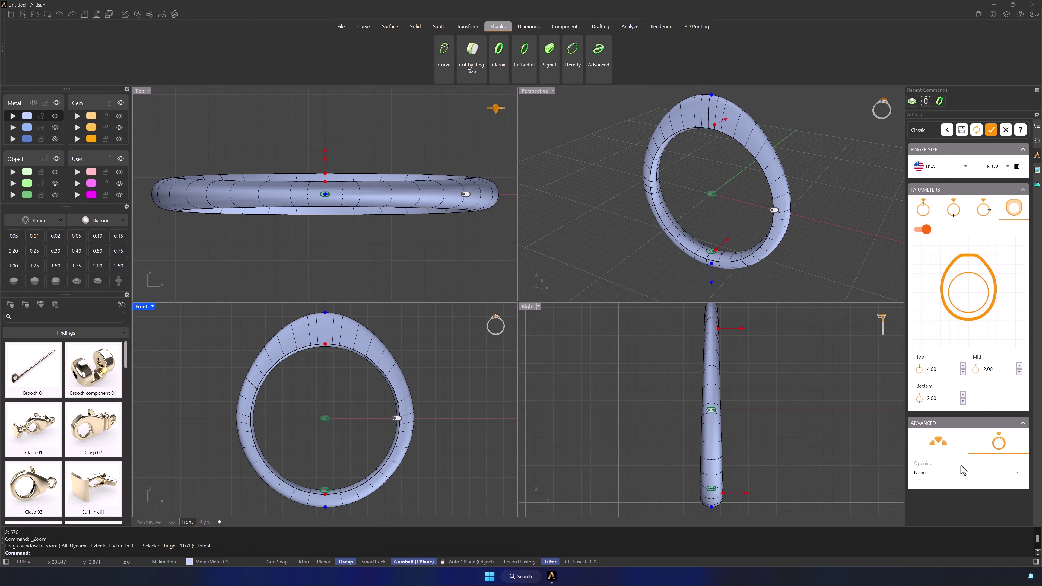
pyautogui.click(949, 476)
pyautogui.click(942, 491)
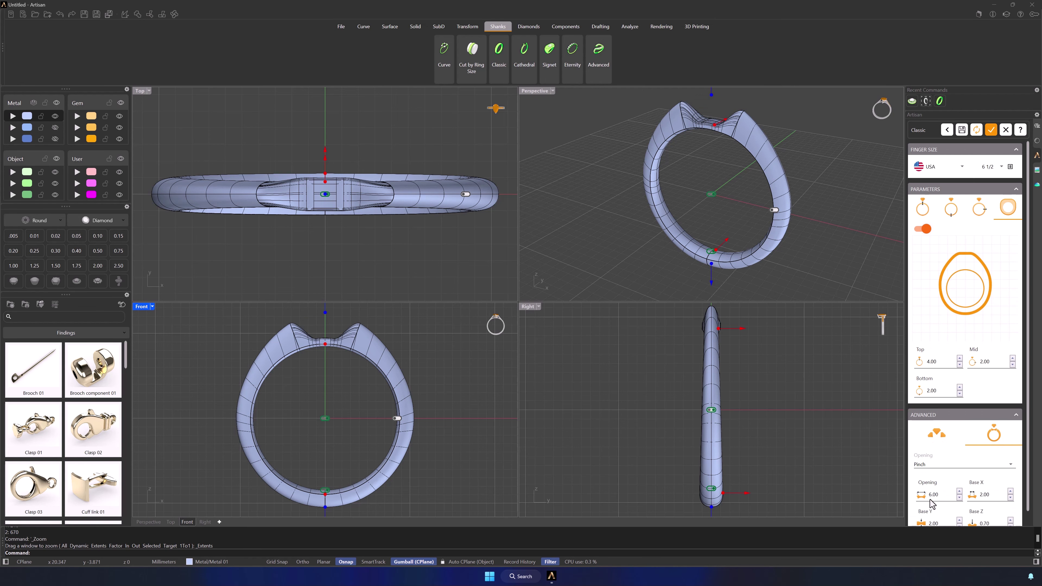
# - Set the pinch opening to 4.70 with Base X 1.80, Base Y 1.30 and Base Z 1.10, and accept the shank
pyautogui.scroll(5, 752, 134)
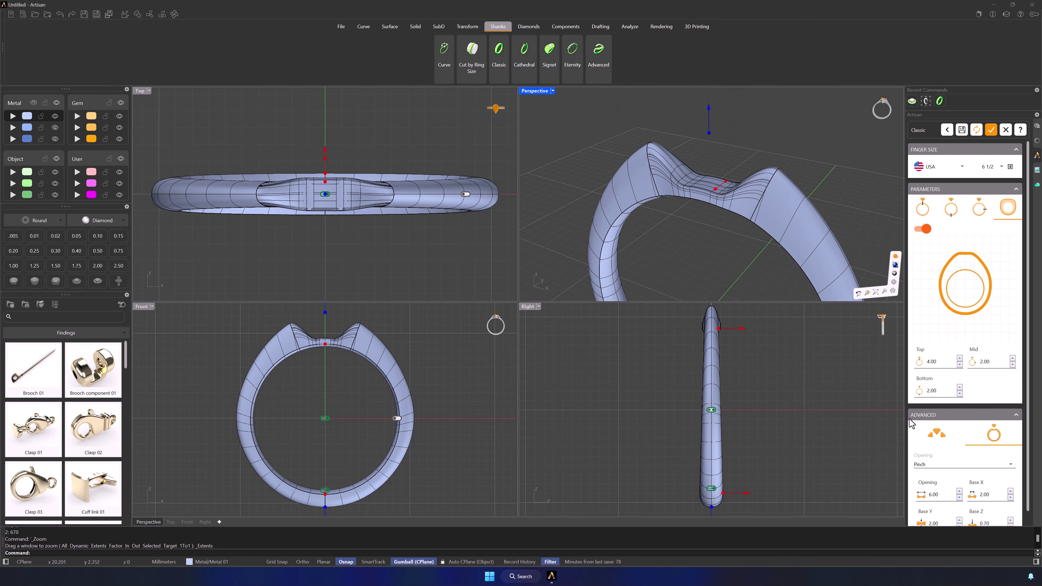
pyautogui.doubleClick(939, 495)
pyautogui.write('4.7')
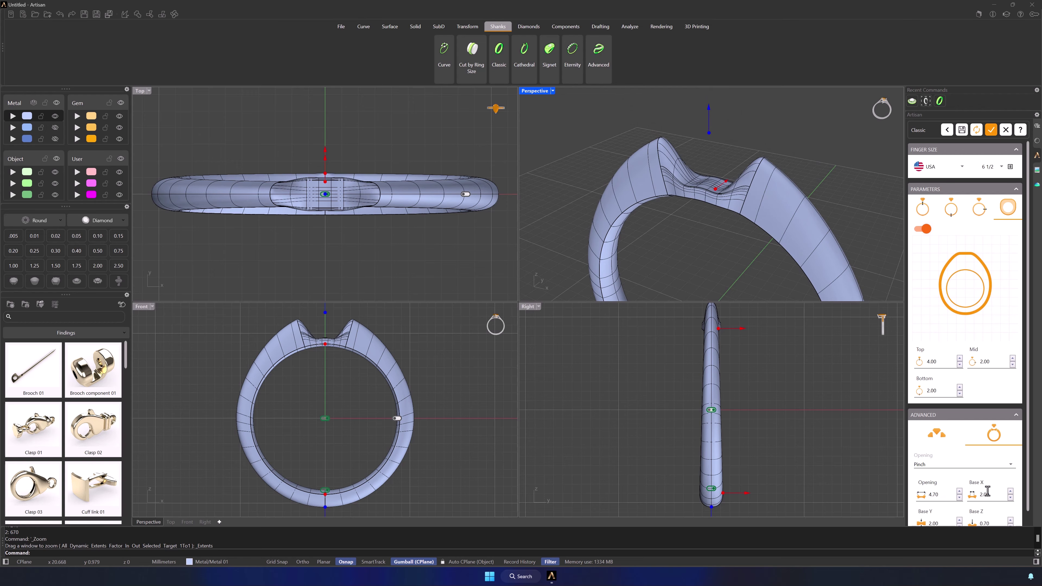
pyautogui.write('1.8')
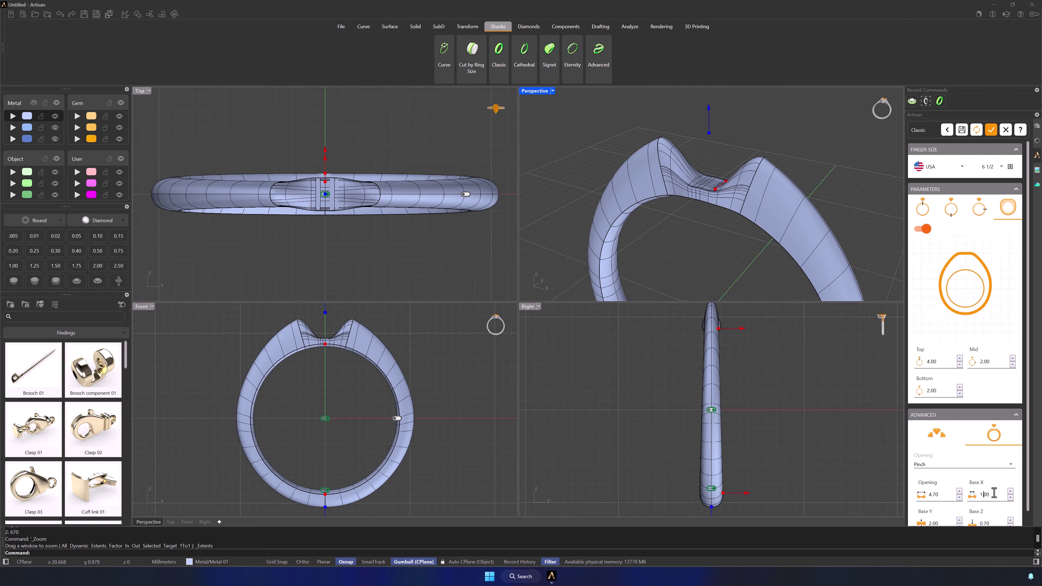
pyautogui.moveTo(1029, 477); pyautogui.dragTo(1029, 509)
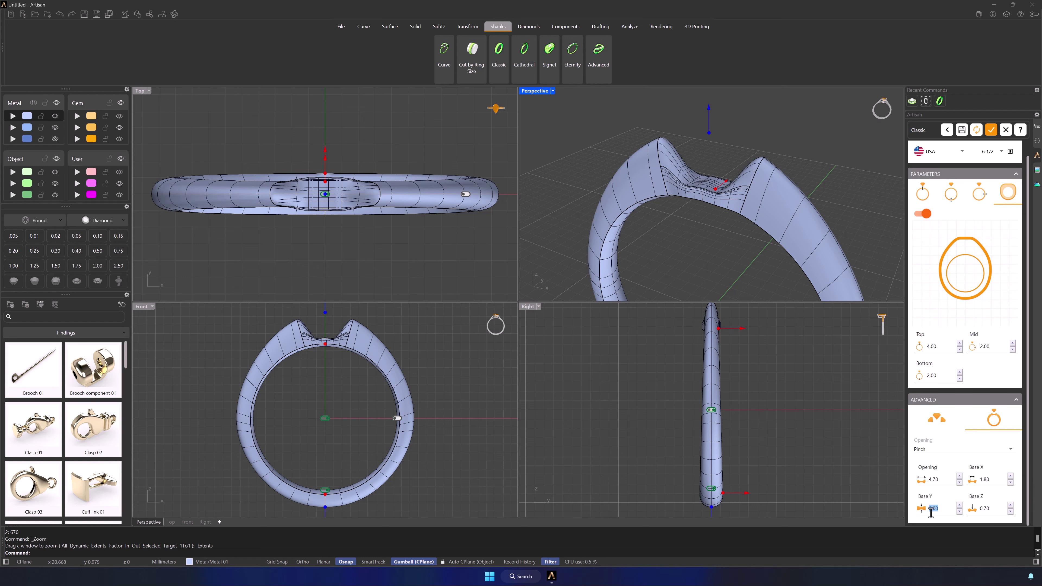
pyautogui.write('1.3')
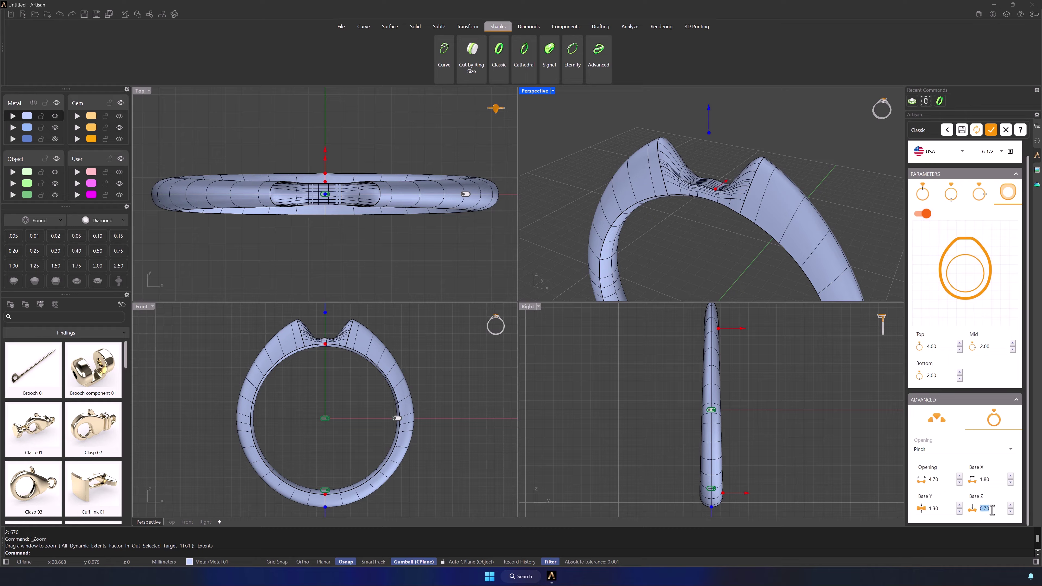
pyautogui.write('1.1')
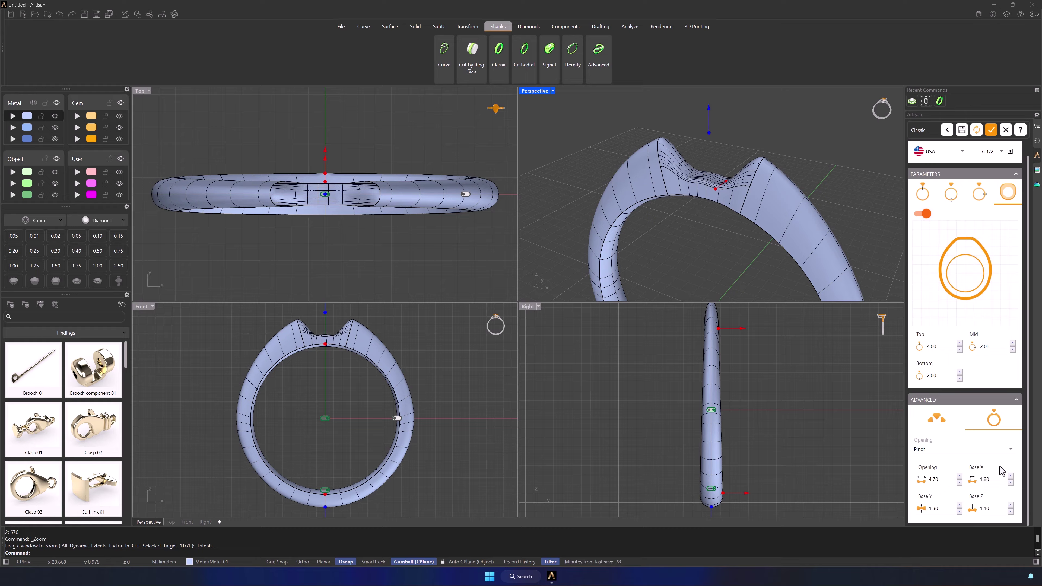
pyautogui.moveTo(935, 260)
pyautogui.click(990, 132)
# - Insert a 1.00 ct round diamond with Gem Studio
pyautogui.moveTo(795, 168)
pyautogui.mouseDown(button='right')
pyautogui.moveTo(803, 191)
pyautogui.moveTo(782, 164)
pyautogui.mouseUp(button='right')
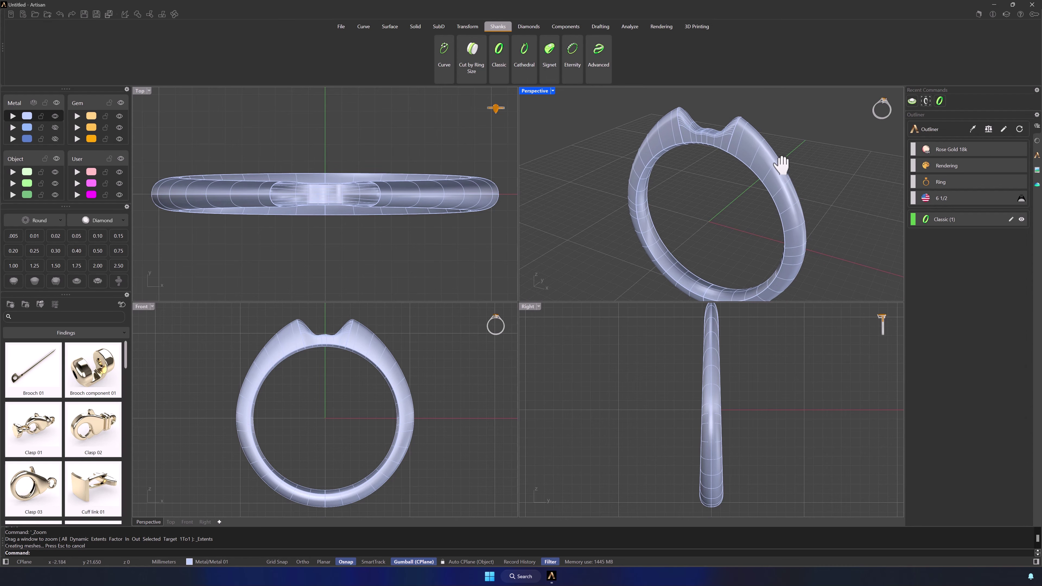
pyautogui.click(528, 27)
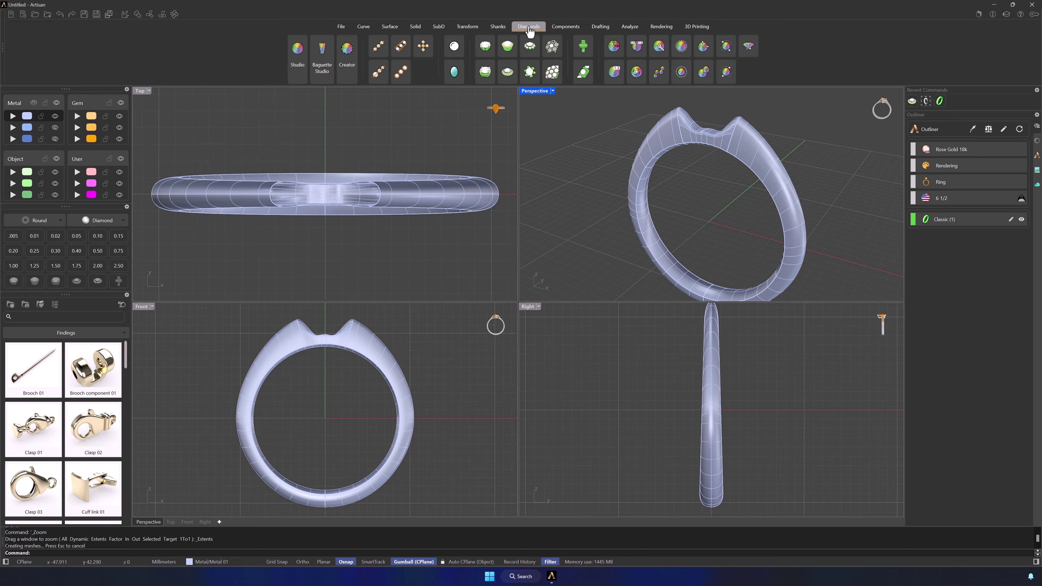
pyautogui.click(297, 52)
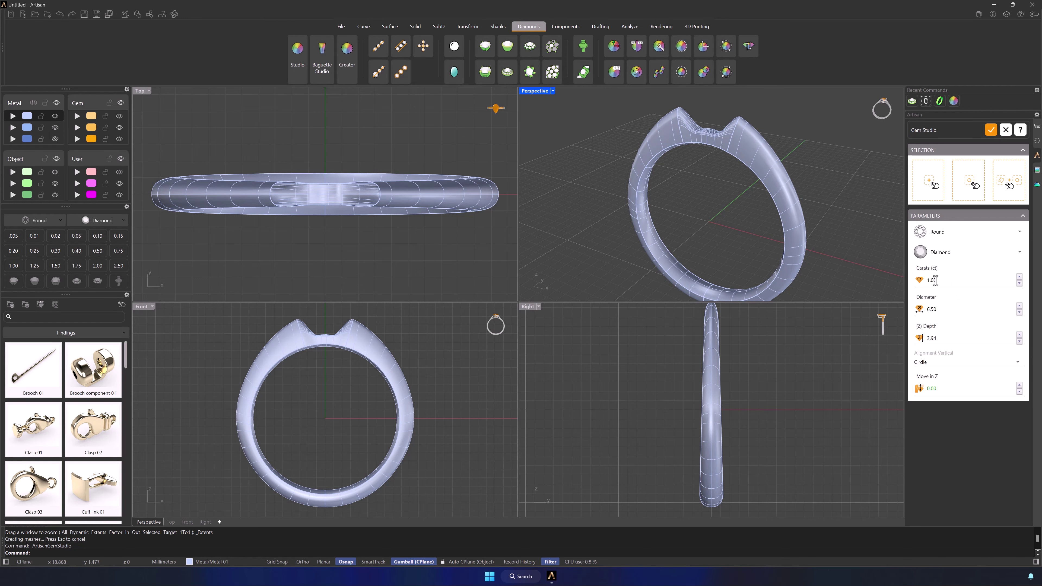
pyautogui.click(932, 186)
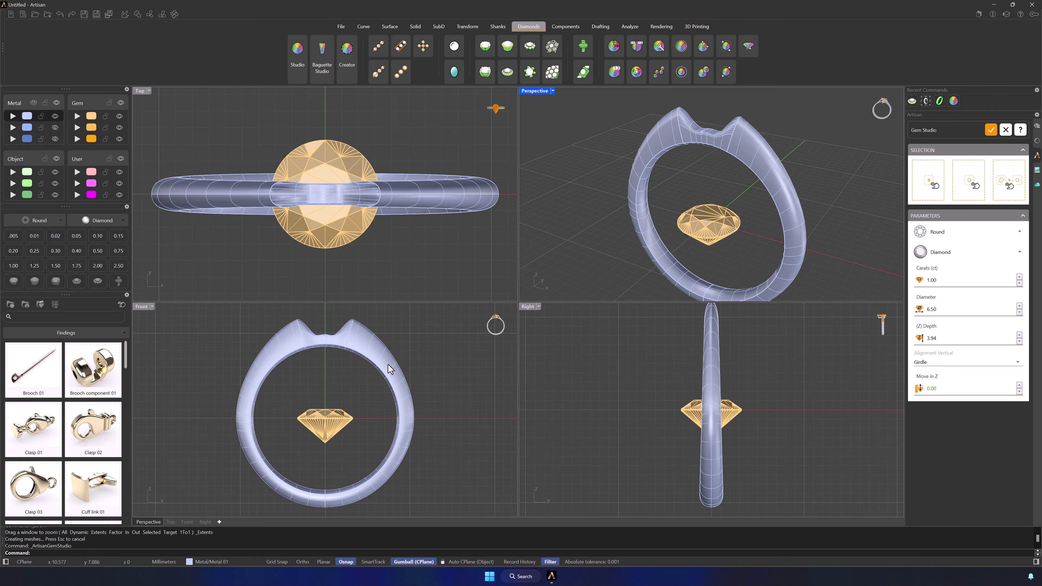
# - Maximize the Front view, raise the diamond from the ring's centre to just above the pinch opening, and accept it
pyautogui.doubleClick(144, 307)
pyautogui.moveTo(541, 289); pyautogui.dragTo(533, 363, button='right')
pyautogui.click(540, 417)
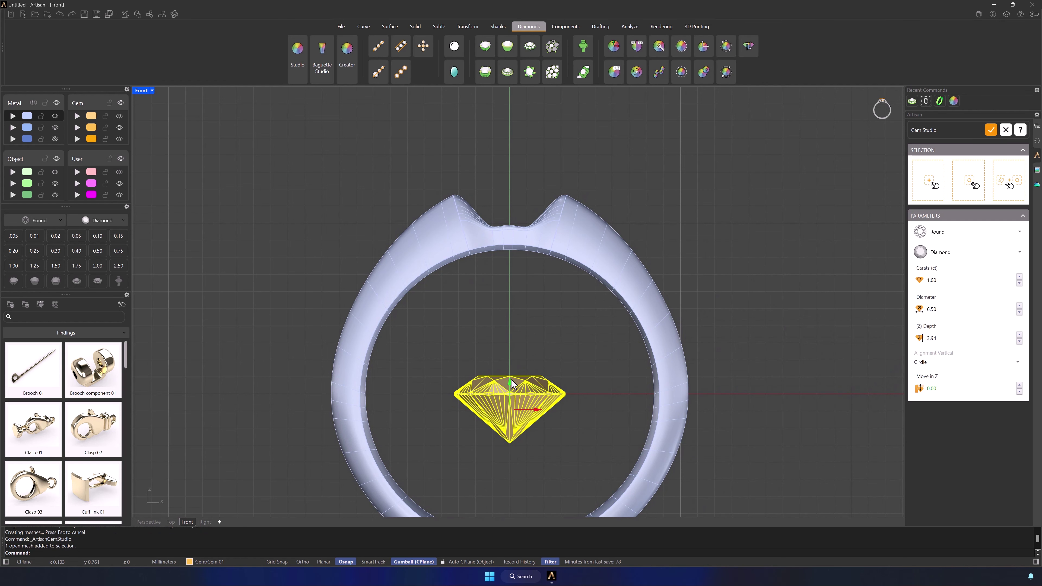
pyautogui.moveTo(513, 388); pyautogui.dragTo(521, 158)
pyautogui.click(991, 130)
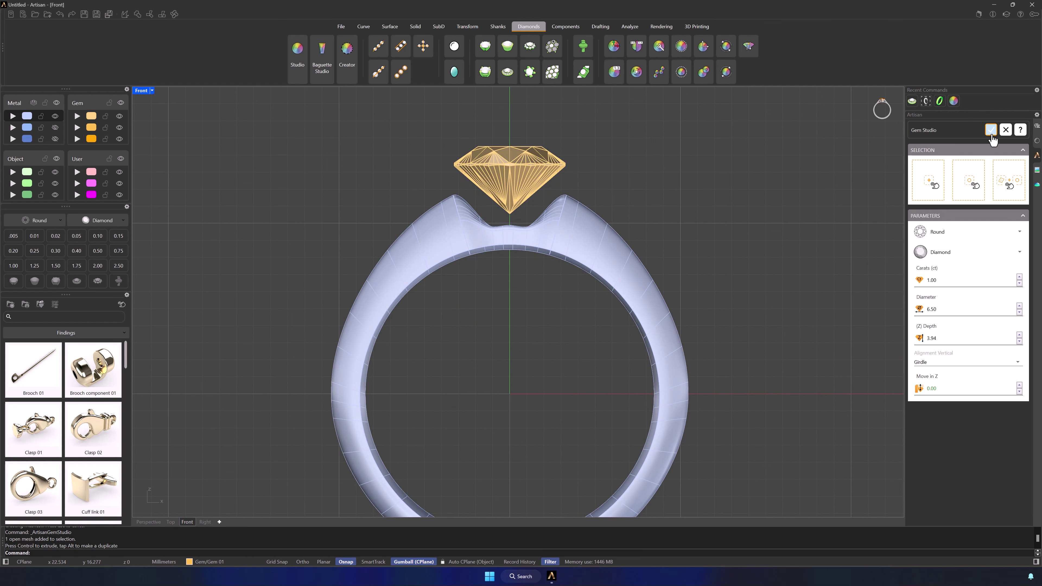
# - Add basket BA001 to the 1.00 ct diamond and open its parameters for editing
pyautogui.click(515, 145)
pyautogui.click(485, 72)
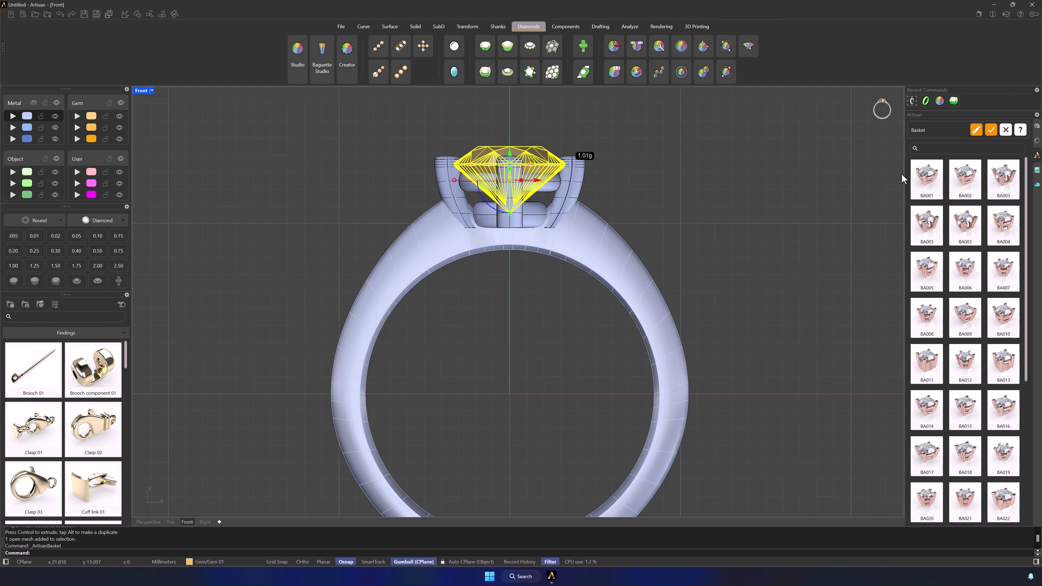
pyautogui.click(925, 179)
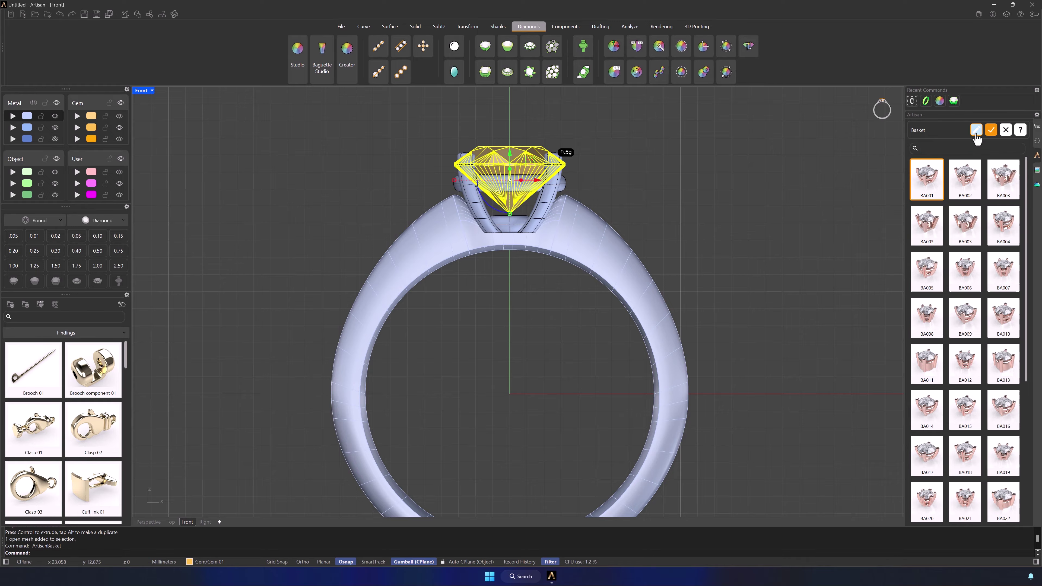
pyautogui.click(977, 130)
# - Restore the four-viewport layout and set the basket prongs' profile mode to Circle
pyautogui.doubleClick(141, 90)
pyautogui.click(590, 209)
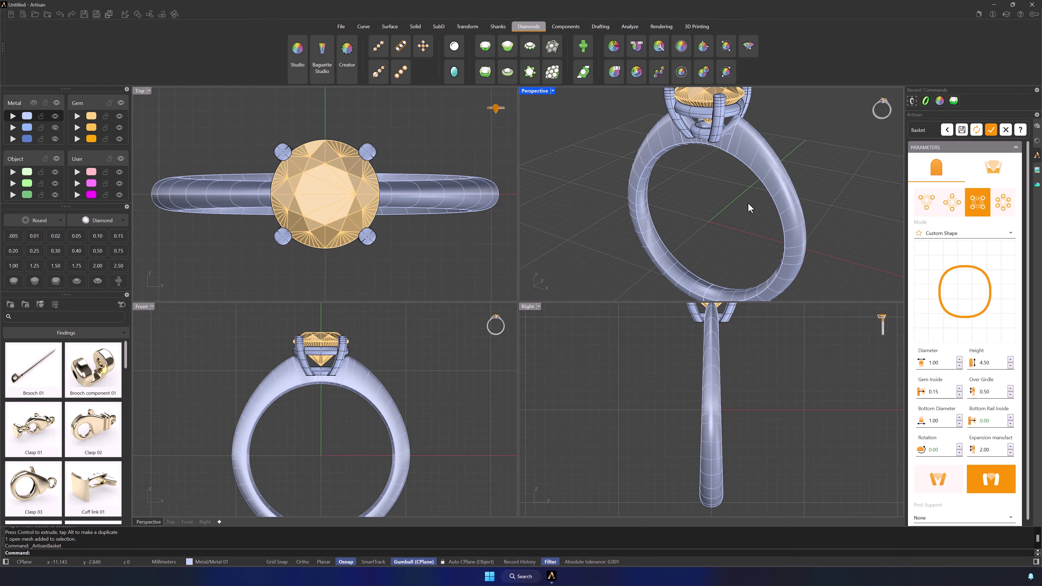
pyautogui.moveTo(749, 205); pyautogui.dragTo(848, 271, button='right')
pyautogui.scroll(4, 818, 240)
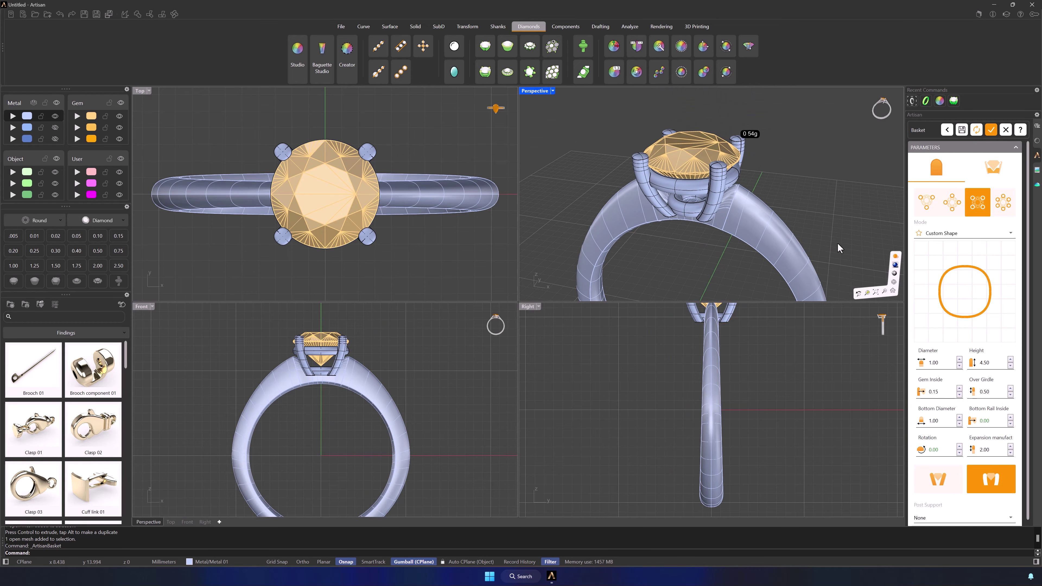
pyautogui.click(940, 233)
pyautogui.click(943, 259)
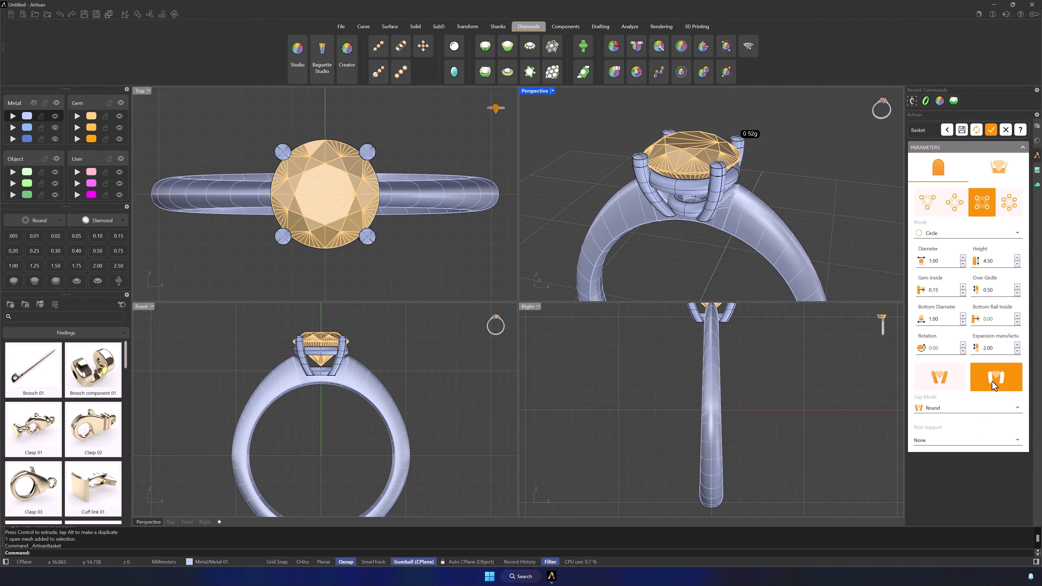
# - Set the prong Height to 4.00, Gem Inside to 0.40 and Bottom Rail Inside to 0.50
pyautogui.doubleClick(988, 261)
pyautogui.write('4')
pyautogui.press('Return')
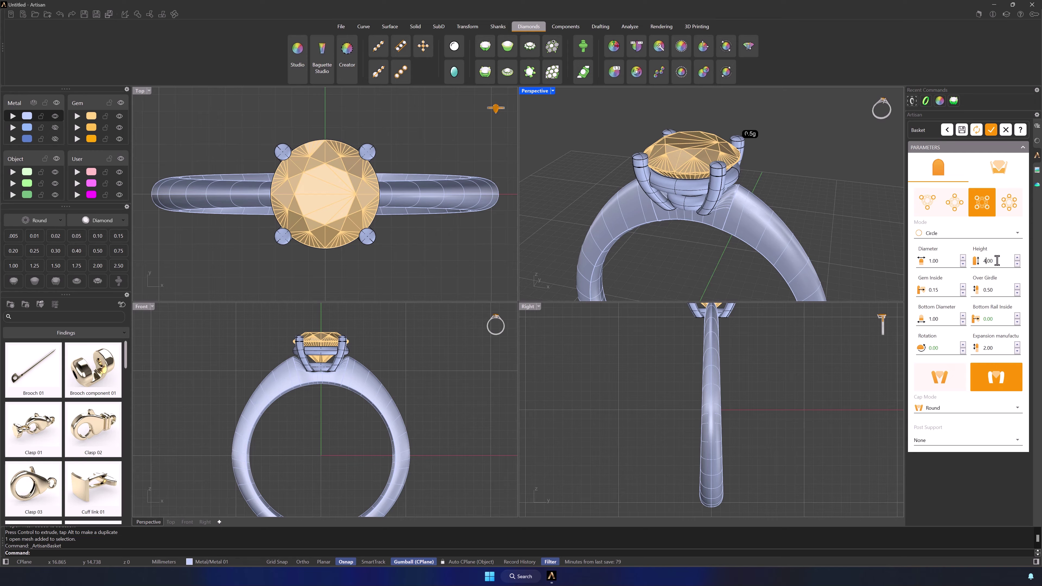
pyautogui.doubleClick(948, 289)
pyautogui.write('0.4')
pyautogui.press('Return')
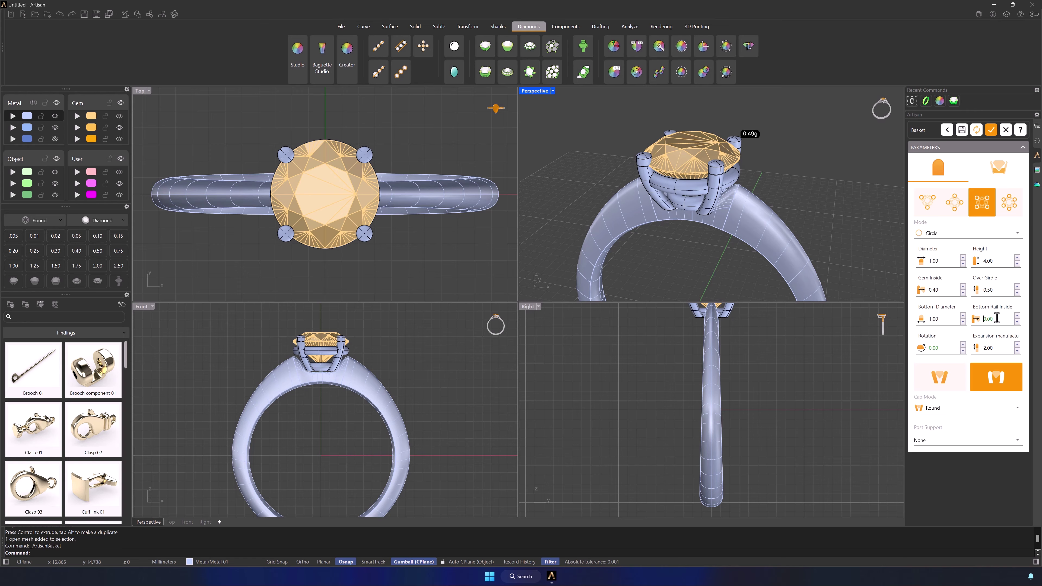
pyautogui.press('Return')
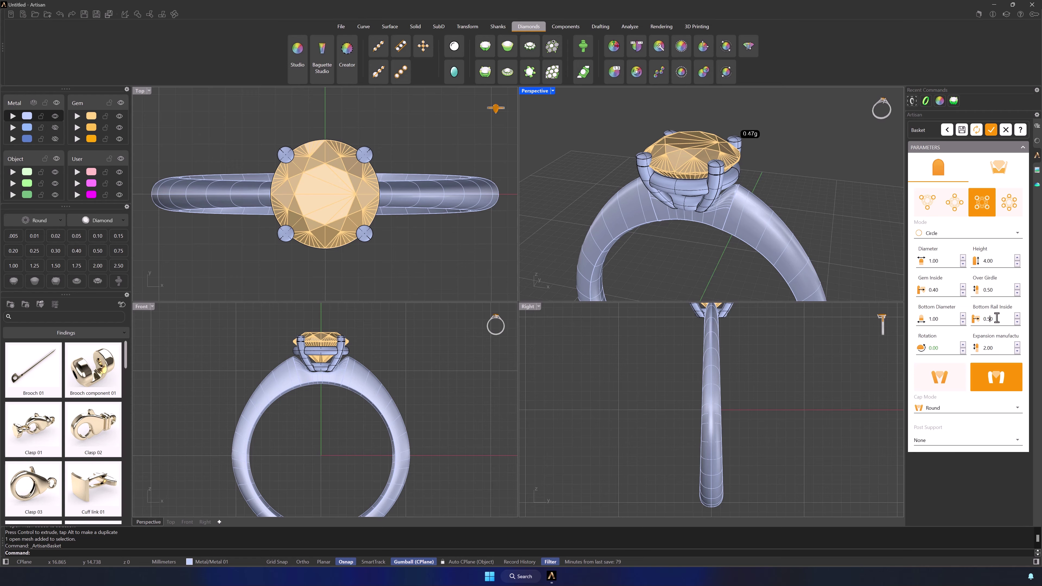
# - Assign custom profile shape 002 to the basket's upper rail
pyautogui.click(998, 168)
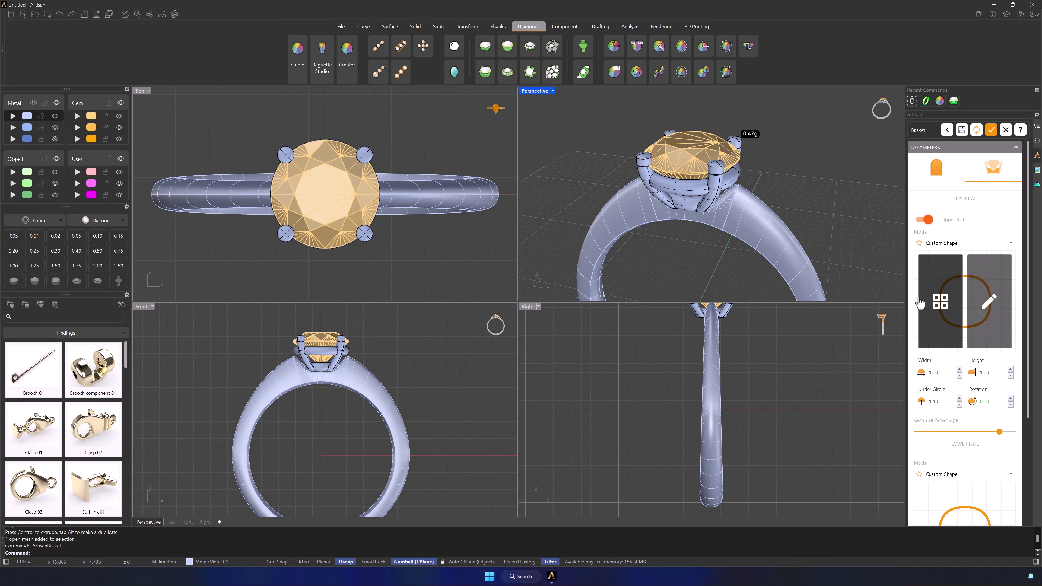
pyautogui.click(939, 306)
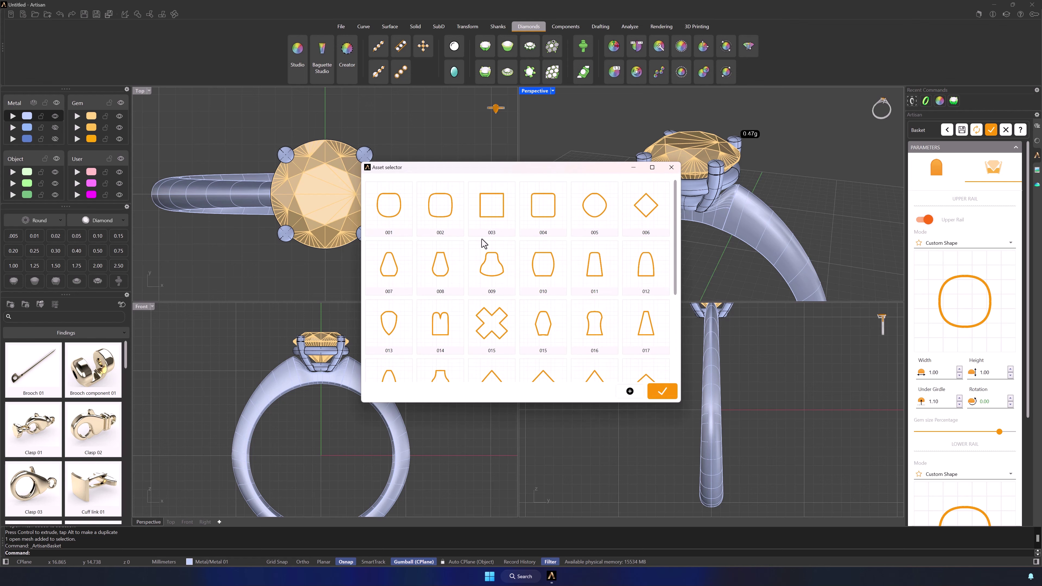
pyautogui.click(438, 205)
pyautogui.click(662, 391)
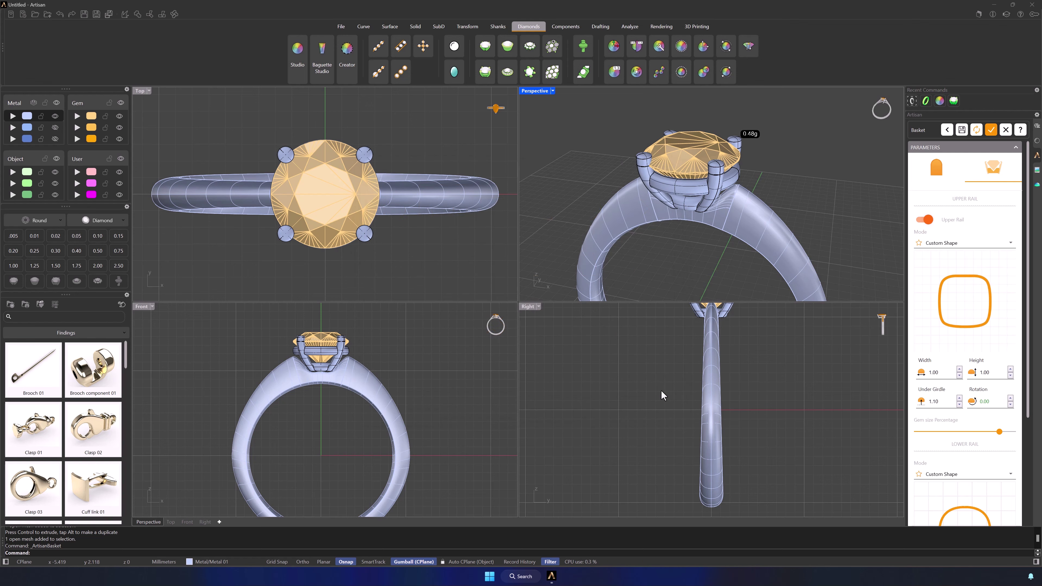
pyautogui.moveTo(799, 224)
pyautogui.mouseDown(button='right')
pyautogui.moveTo(784, 215)
pyautogui.moveTo(804, 222)
pyautogui.mouseUp(button='right')
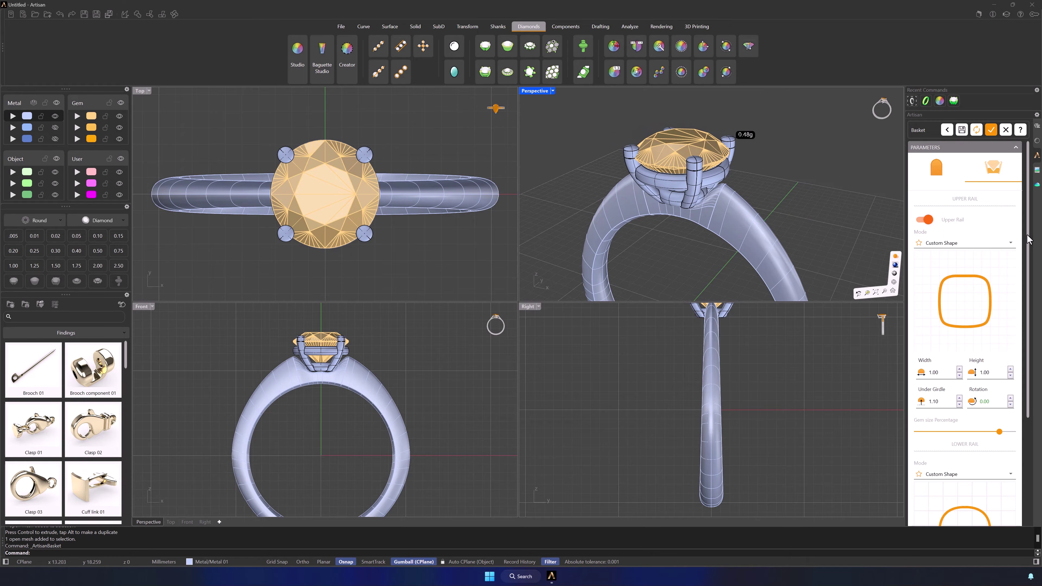
# - Assign custom profile shape 002 to the basket's lower rail
pyautogui.scroll(-4, 1034, 364)
pyautogui.click(940, 383)
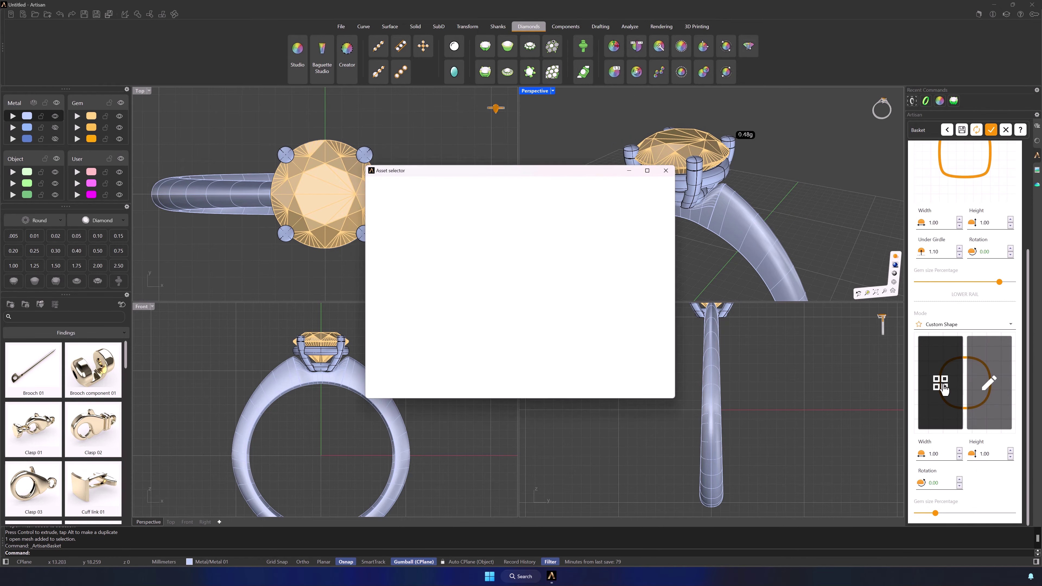
pyautogui.click(443, 208)
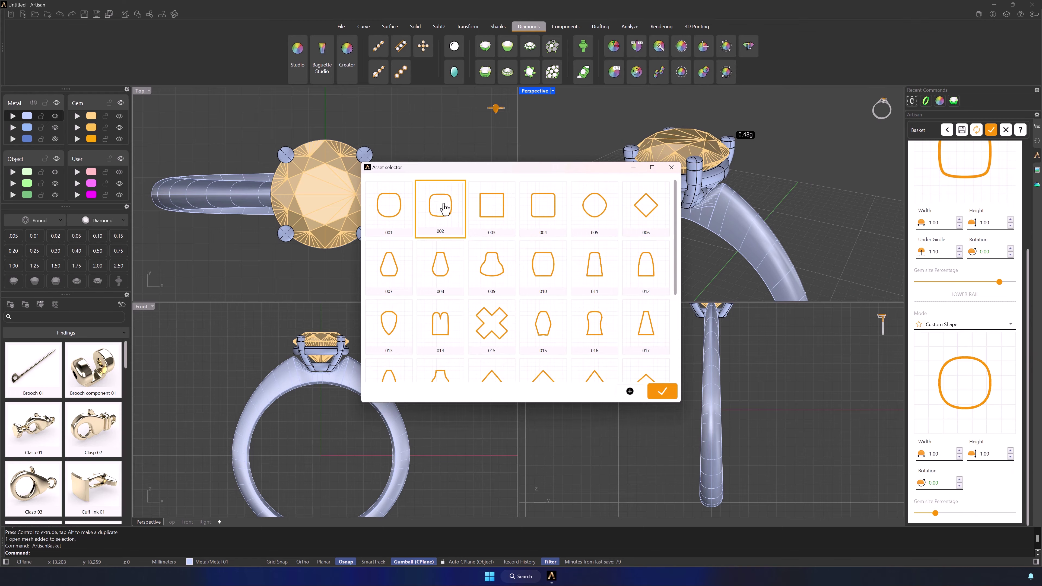
pyautogui.click(673, 393)
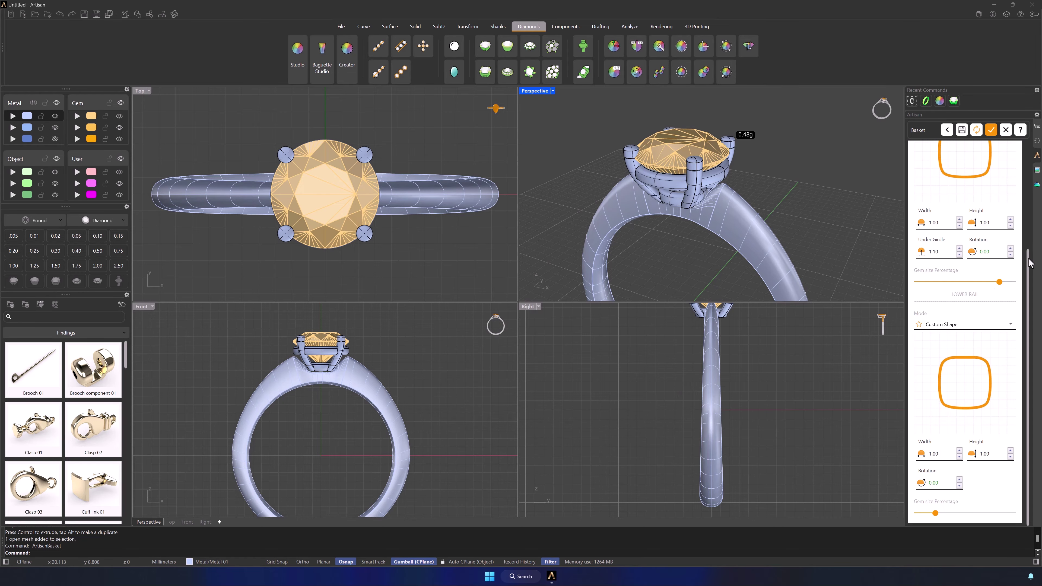
# - Set the upper rail's Under Girdle distance to 1.30 and the lower rail's Width to 0.60
pyautogui.scroll(3, 1029, 262)
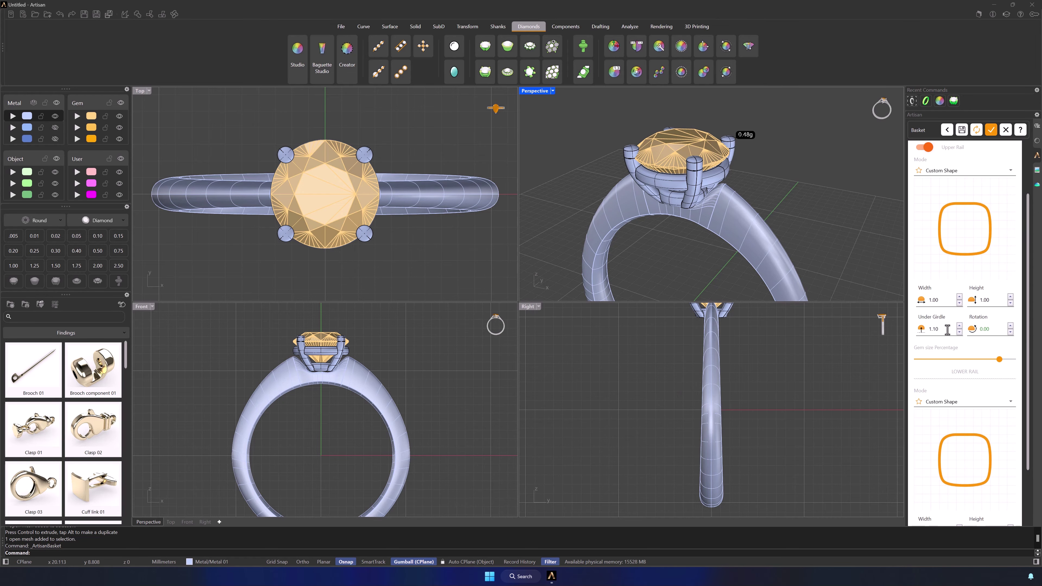
pyautogui.scroll(2, 940, 330)
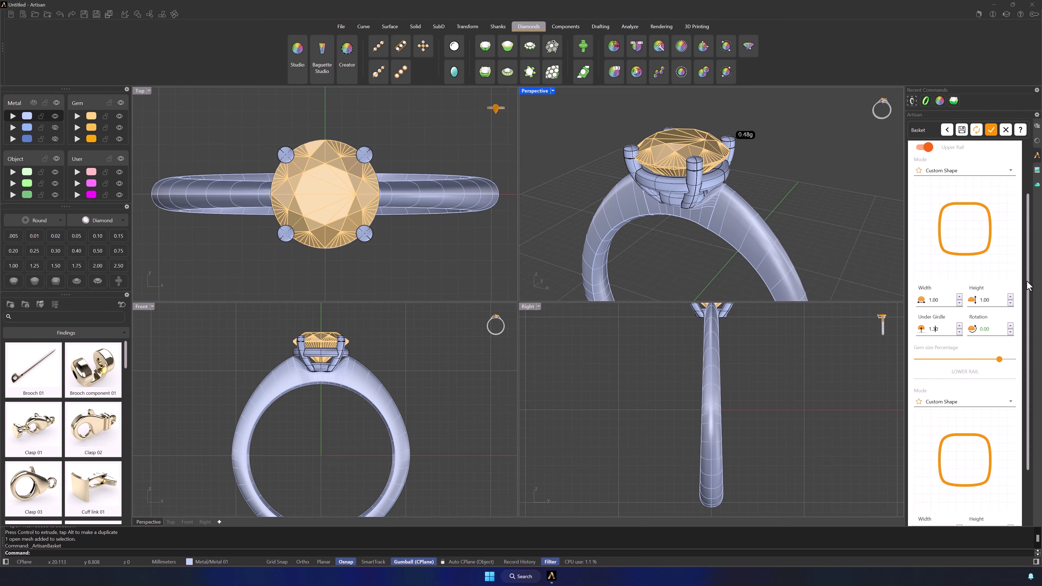
pyautogui.scroll(-3, 1029, 285)
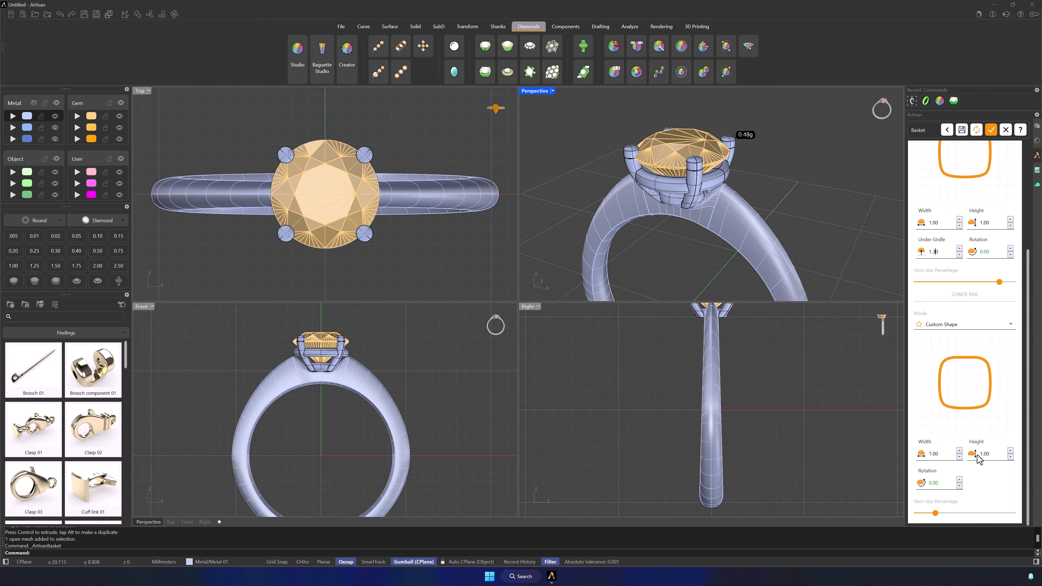
pyautogui.write('0.6')
pyautogui.press('Return')
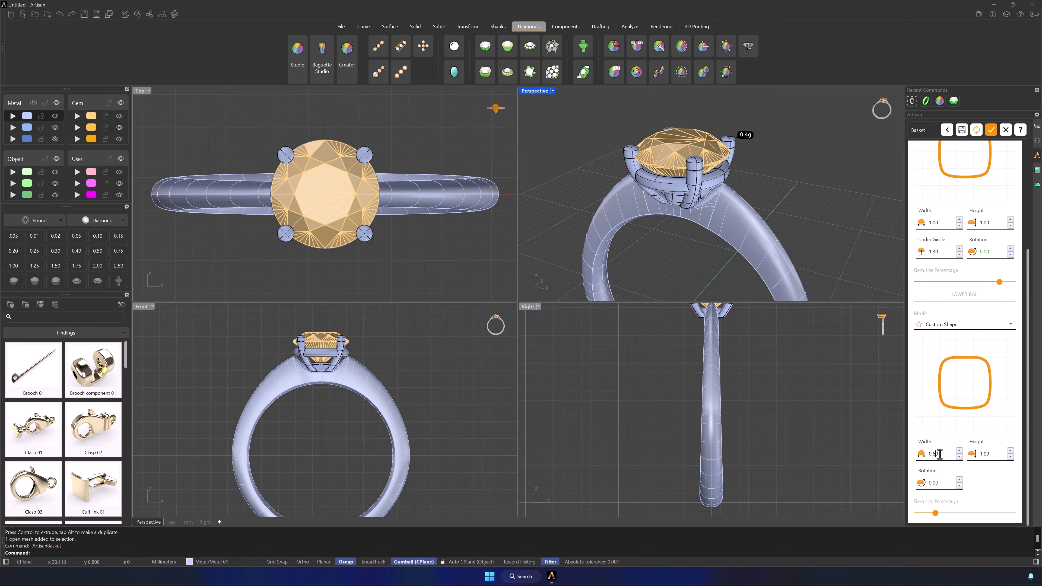
# - Check the basket in the Perspective viewport and accept it
pyautogui.scroll(5, 661, 208)
pyautogui.moveTo(663, 209); pyautogui.dragTo(772, 193, button='right')
pyautogui.scroll(-3, 722, 205)
pyautogui.scroll(-2, 776, 211)
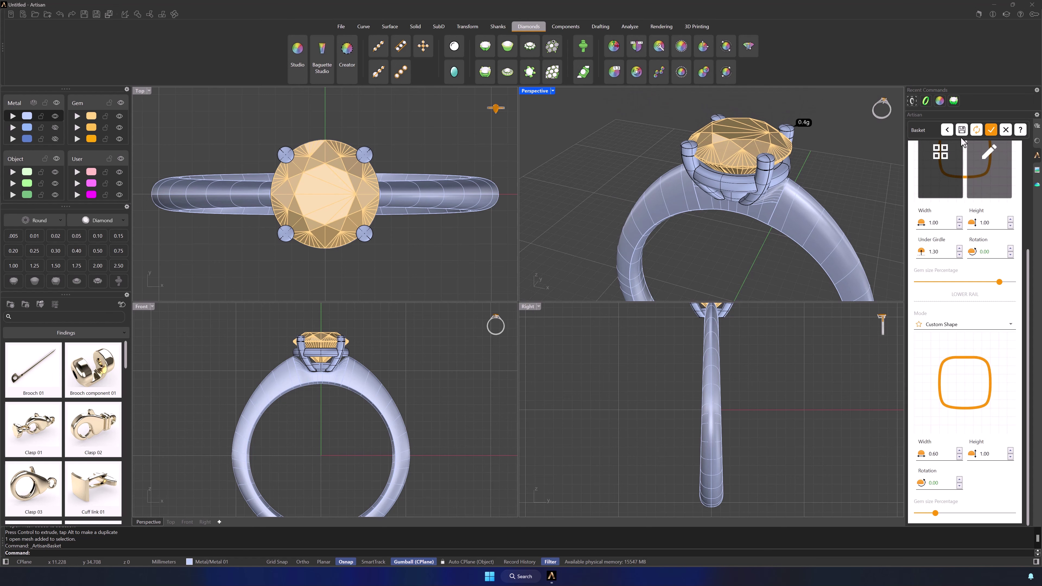
pyautogui.click(991, 129)
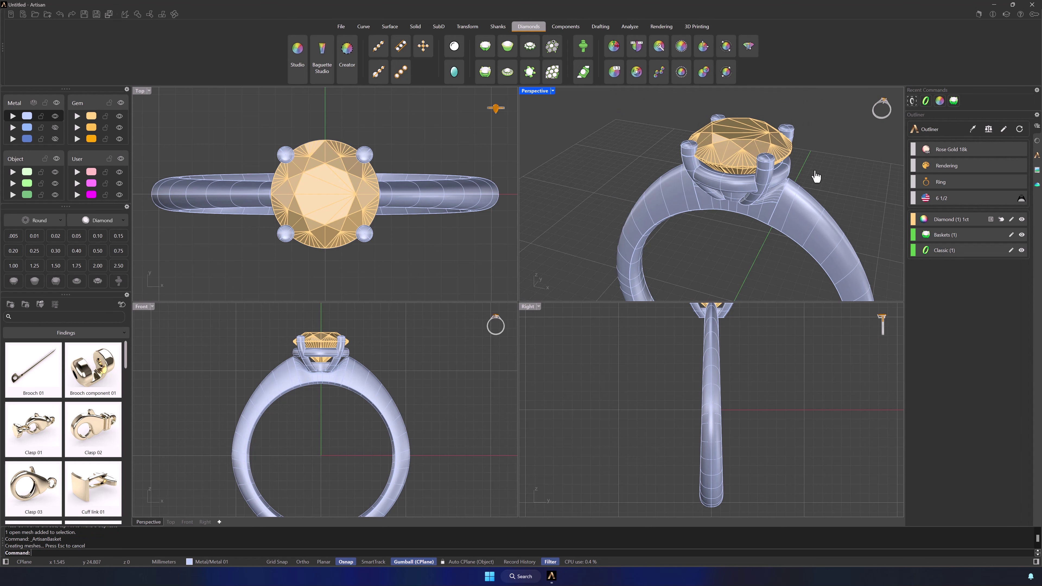
# - Lower the basket and diamond together slightly in the Front viewport so they sit deeper in the pinch opening, and deselect them
pyautogui.moveTo(814, 174); pyautogui.dragTo(646, 250, button='right')
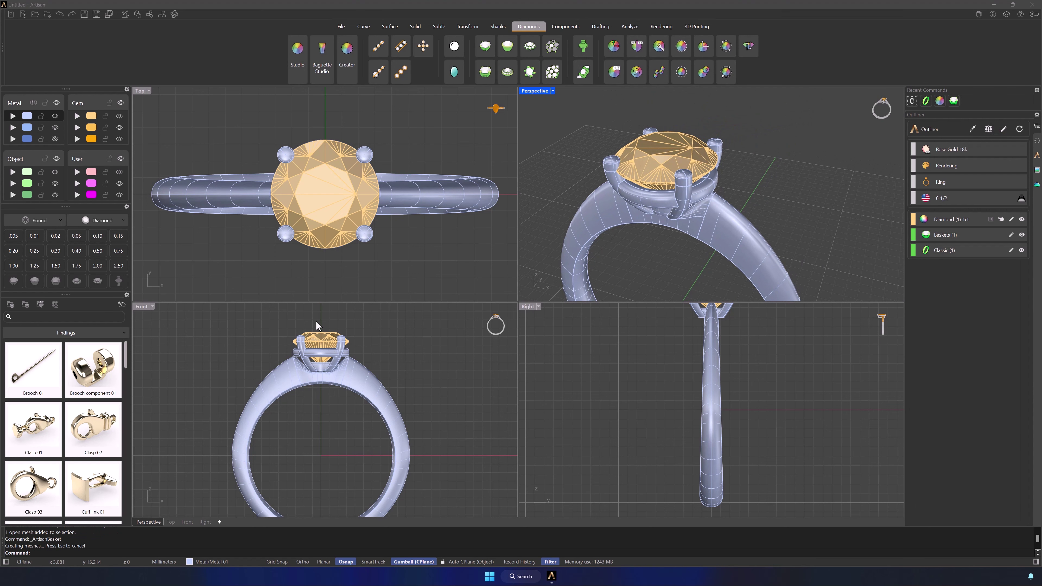
pyautogui.scroll(10, 294, 349)
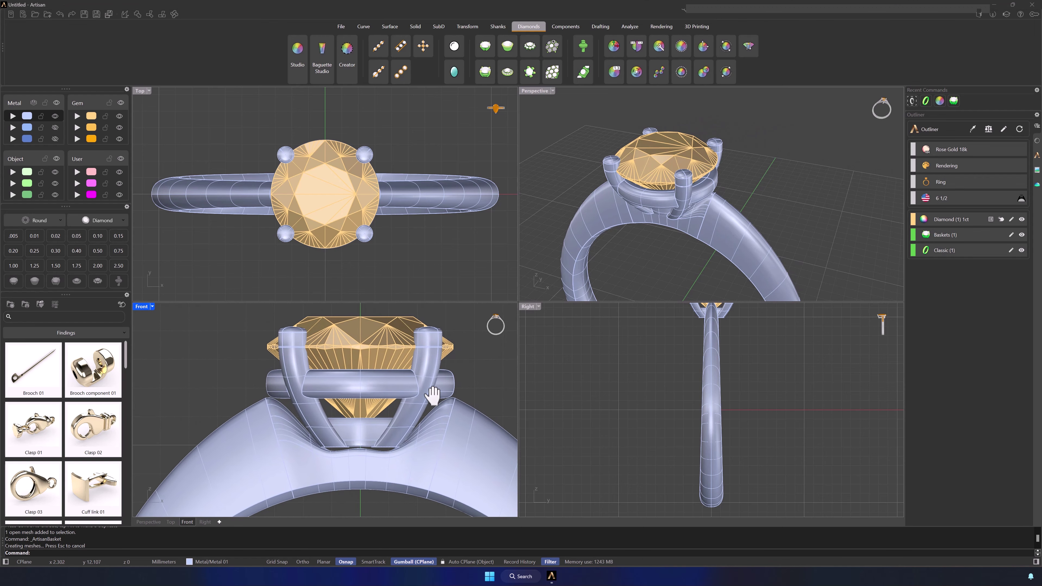
pyautogui.click(370, 385)
pyautogui.keyDown('shift'); pyautogui.click(357, 333); pyautogui.keyUp('shift')
pyautogui.moveTo(355, 351); pyautogui.dragTo(356, 362)
pyautogui.press('Escape')
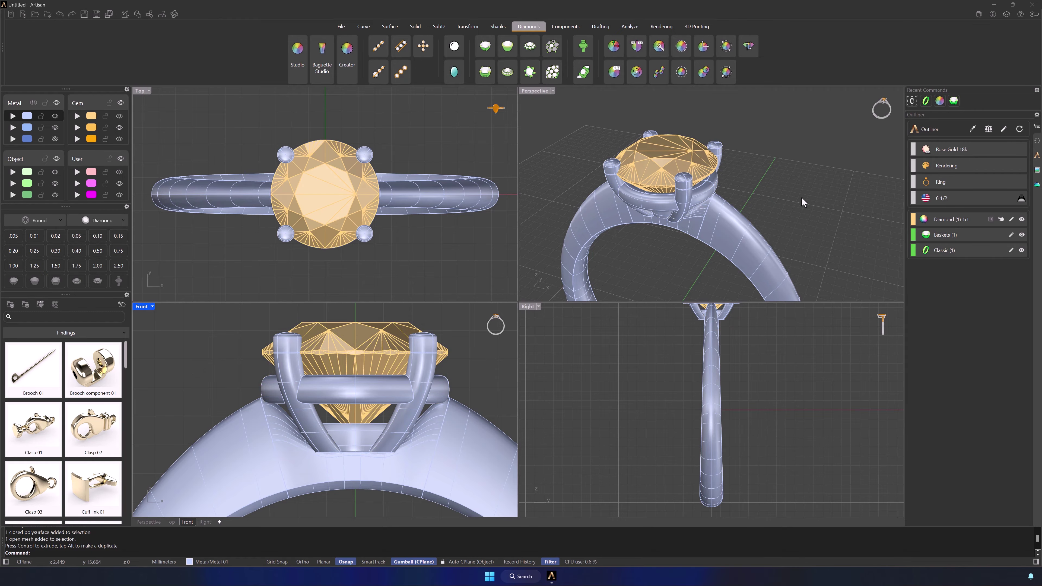
# - Fit the whole ring in all viewports with Zoom Extents All and orbit the Perspective view for rendering
pyautogui.click(553, 91)
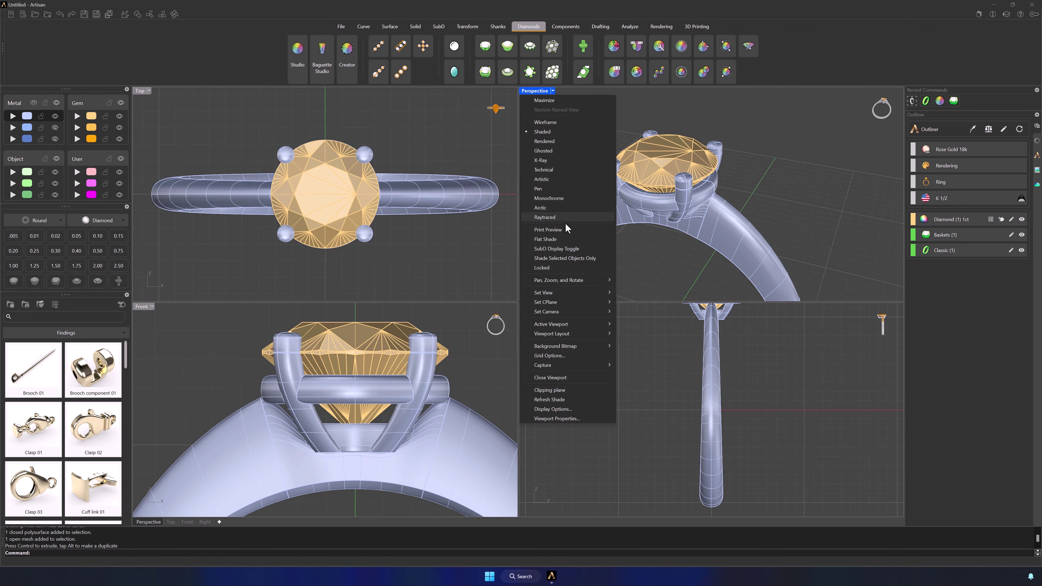
pyautogui.moveTo(581, 283)
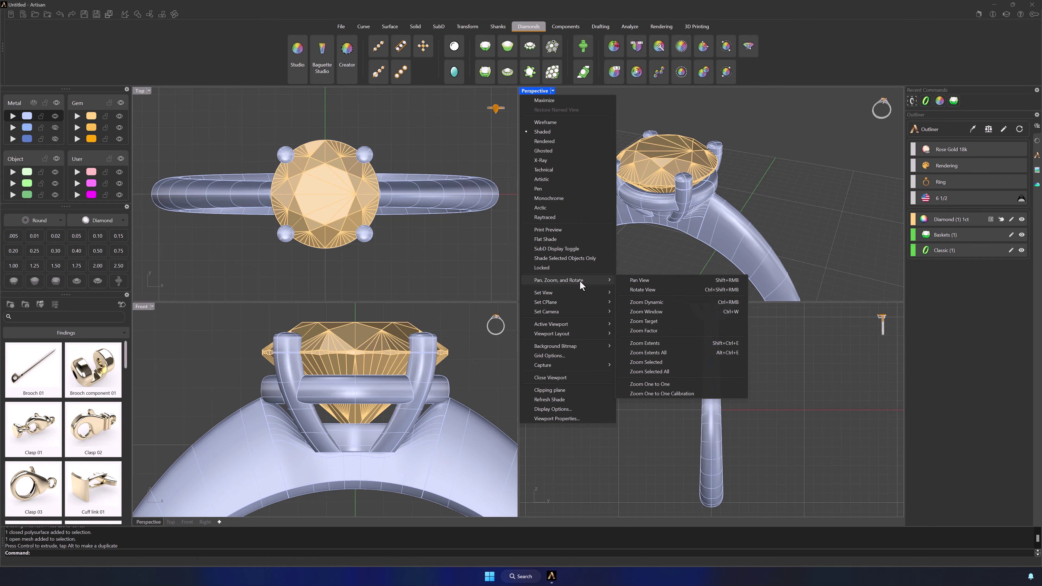
pyautogui.click(681, 353)
pyautogui.moveTo(831, 207)
pyautogui.mouseDown(button='right')
pyautogui.moveTo(844, 207)
pyautogui.moveTo(823, 188)
pyautogui.moveTo(830, 200)
pyautogui.moveTo(813, 201)
pyautogui.mouseUp(button='right')
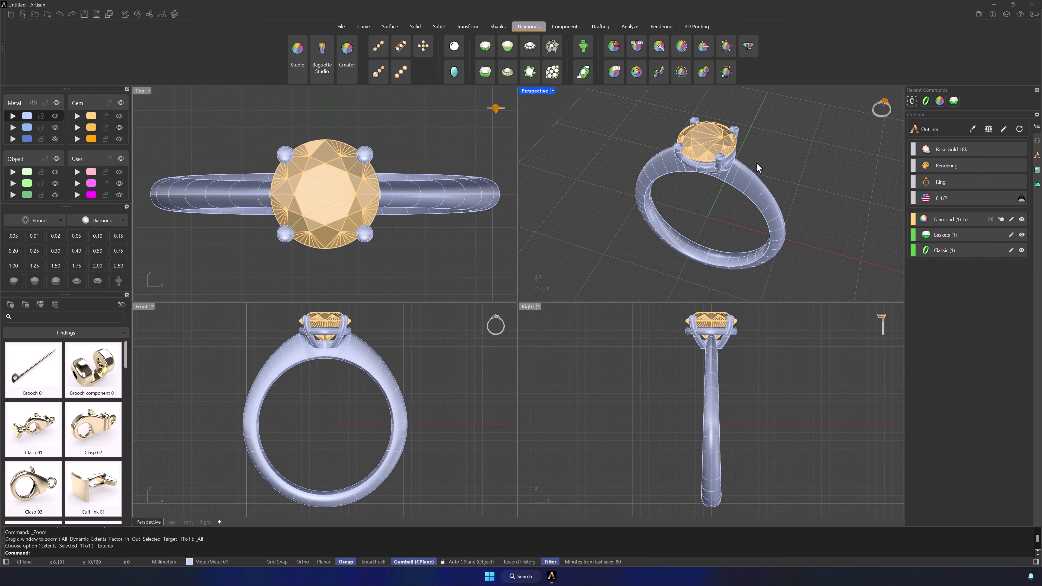
# - Start Render and Animation and apply White Gold 18k to all objects on the first metal layer
pyautogui.click(661, 27)
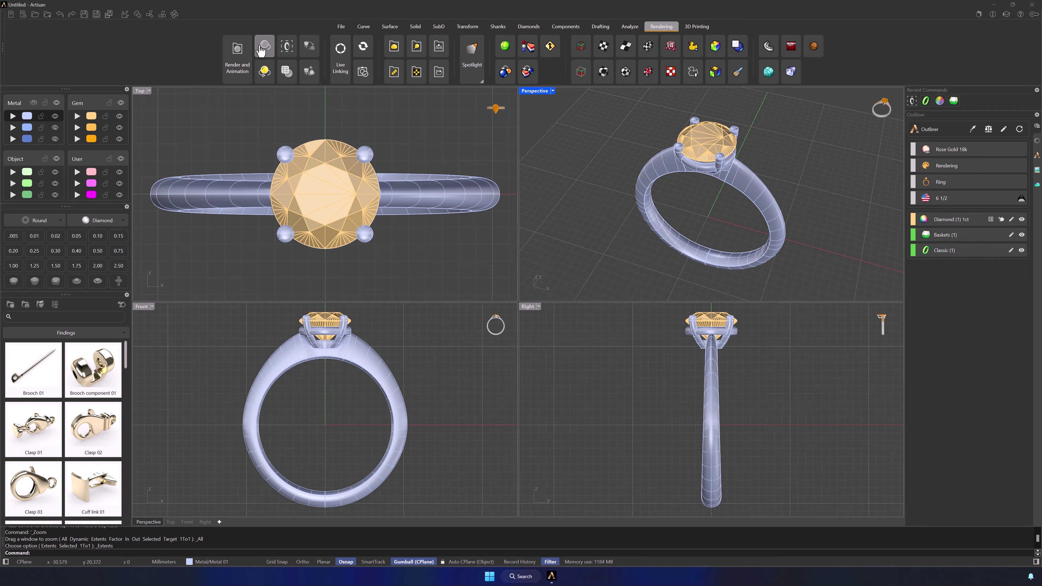
pyautogui.click(243, 52)
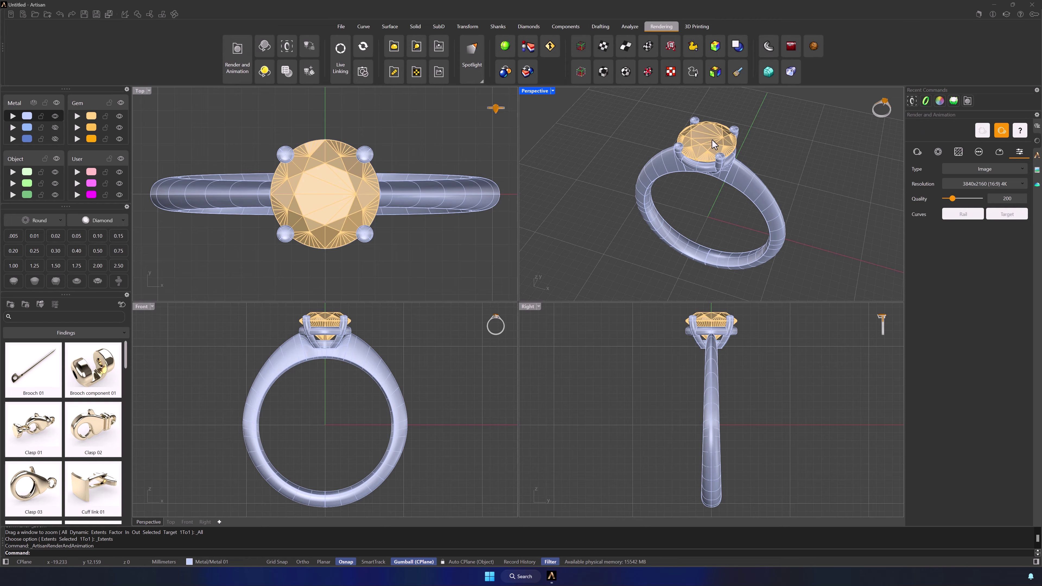
pyautogui.click(916, 152)
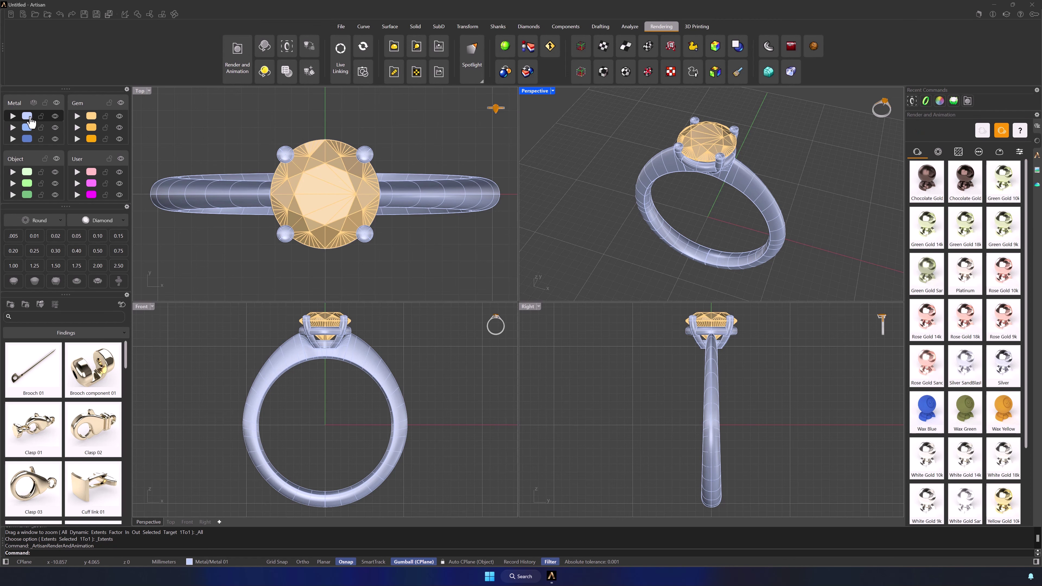
pyautogui.click(28, 117)
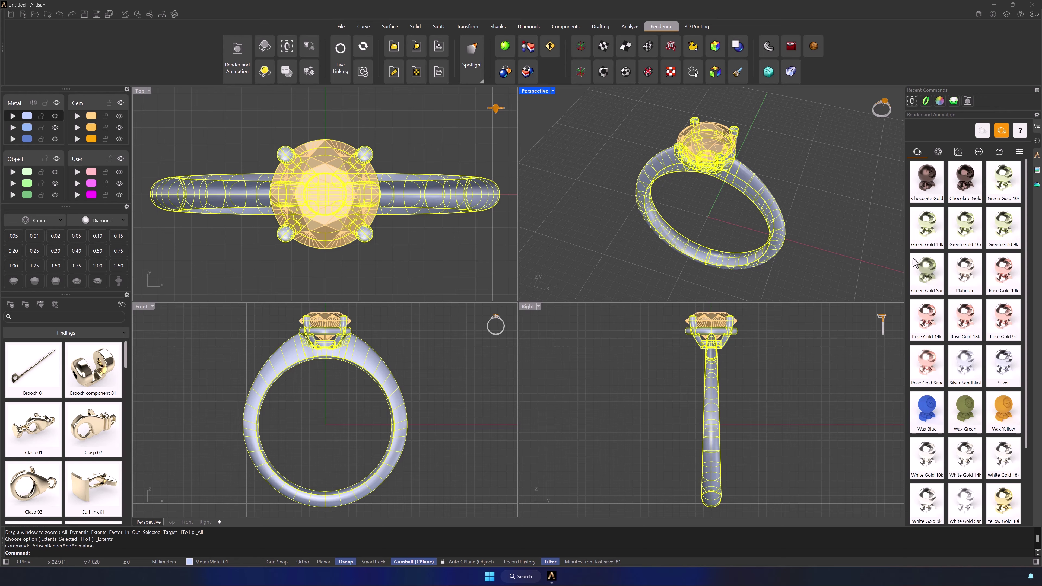
pyautogui.scroll(-2, 980, 304)
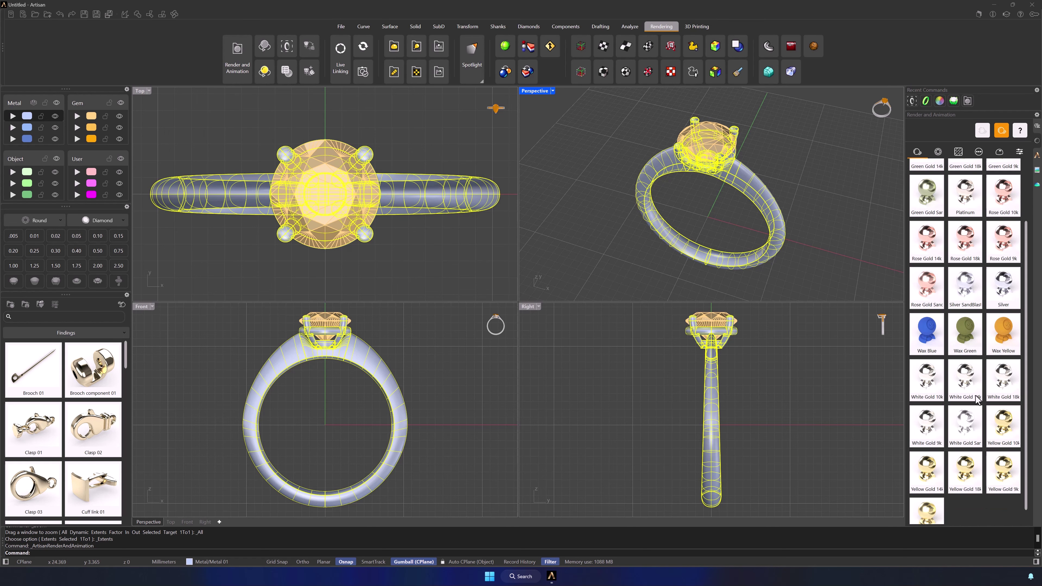
pyautogui.click(996, 379)
# - Select only the centre stone and apply the Diamond gem material to it
pyautogui.click(848, 235)
pyautogui.click(721, 156)
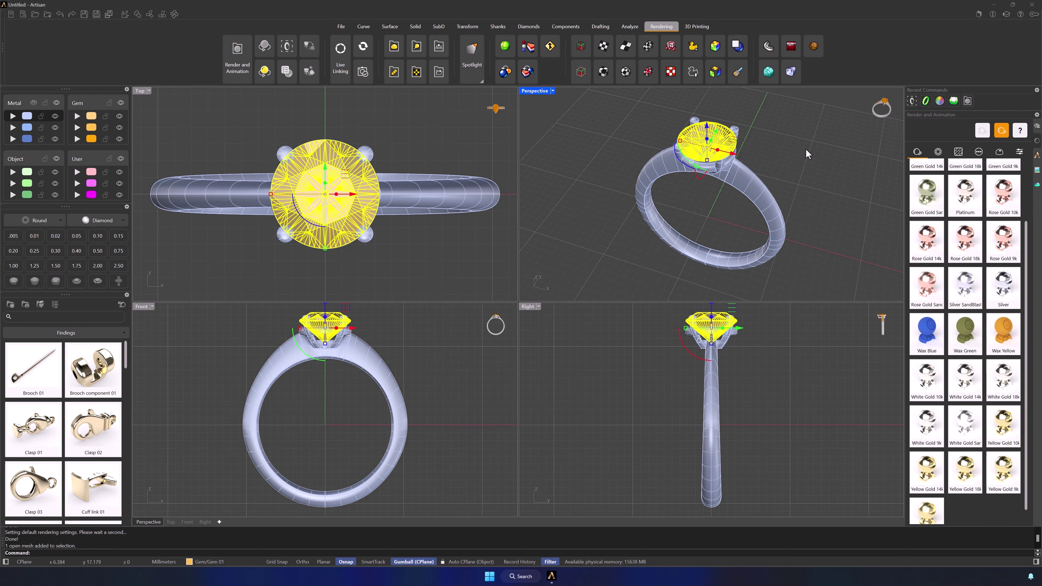
pyautogui.click(936, 156)
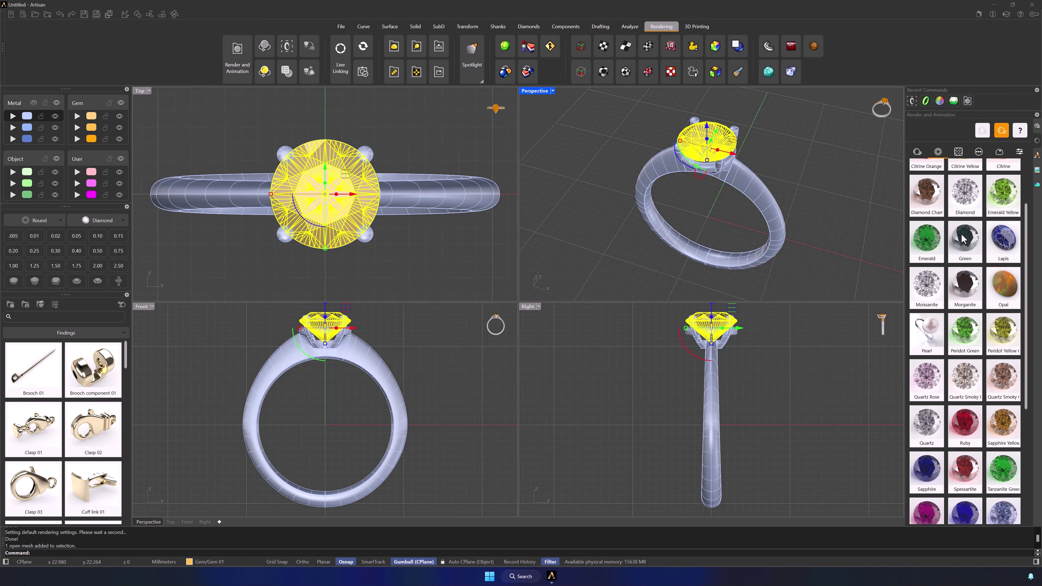
pyautogui.click(965, 192)
# - Reframe the ring in the Perspective viewport and open the render output's Quality value for editing
pyautogui.click(838, 194)
pyautogui.scroll(-2, 833, 189)
pyautogui.moveTo(837, 194); pyautogui.dragTo(814, 200, button='right')
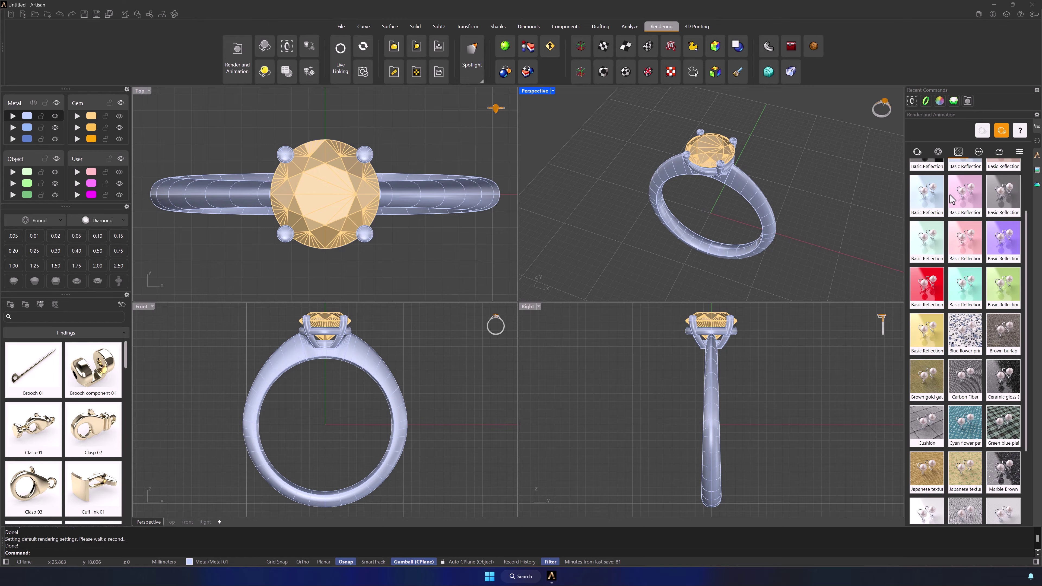
pyautogui.scroll(3, 944, 216)
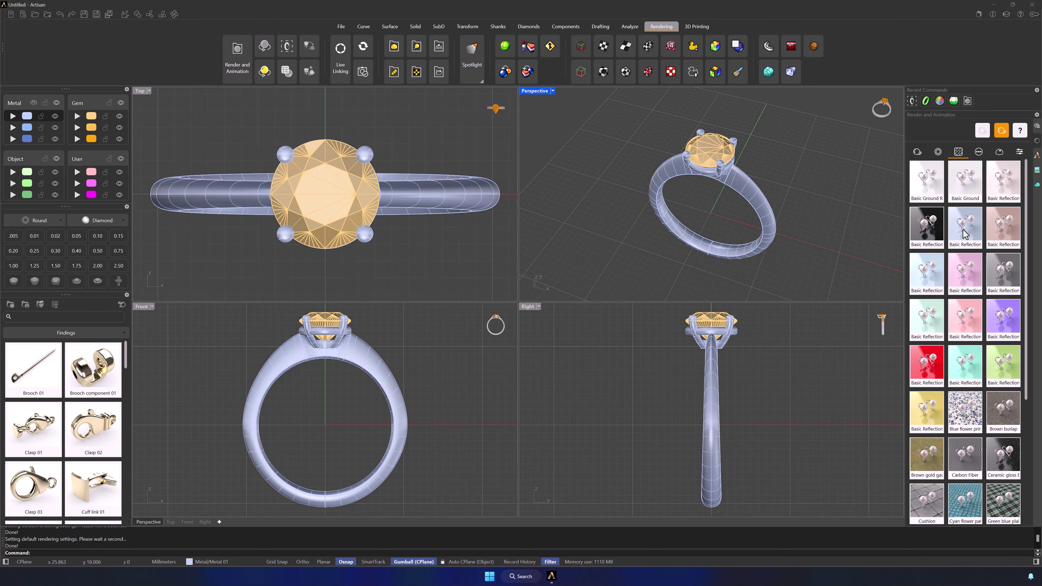
pyautogui.click(1019, 153)
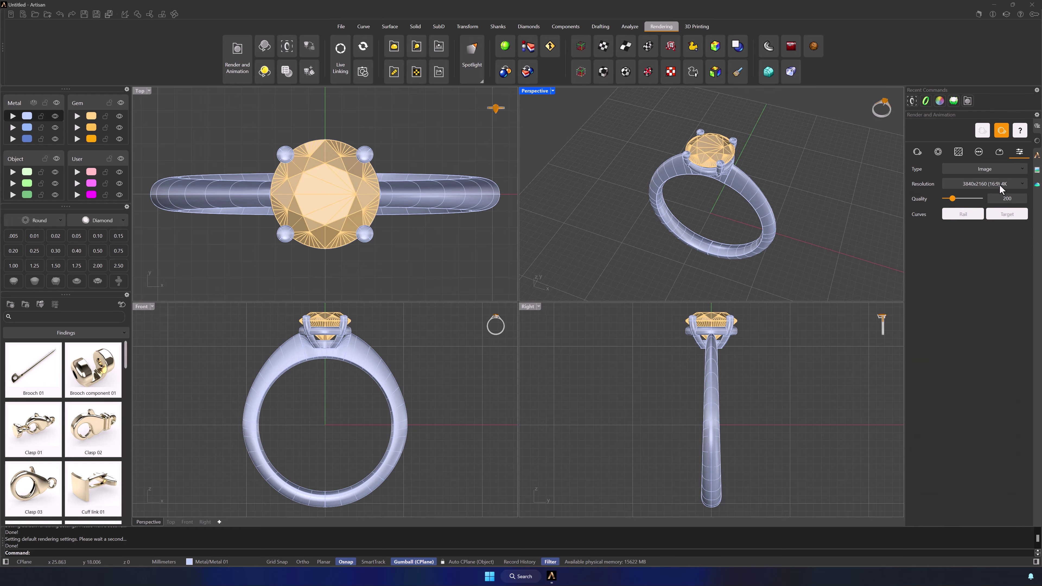
pyautogui.moveTo(1004, 199); pyautogui.dragTo(1006, 200)
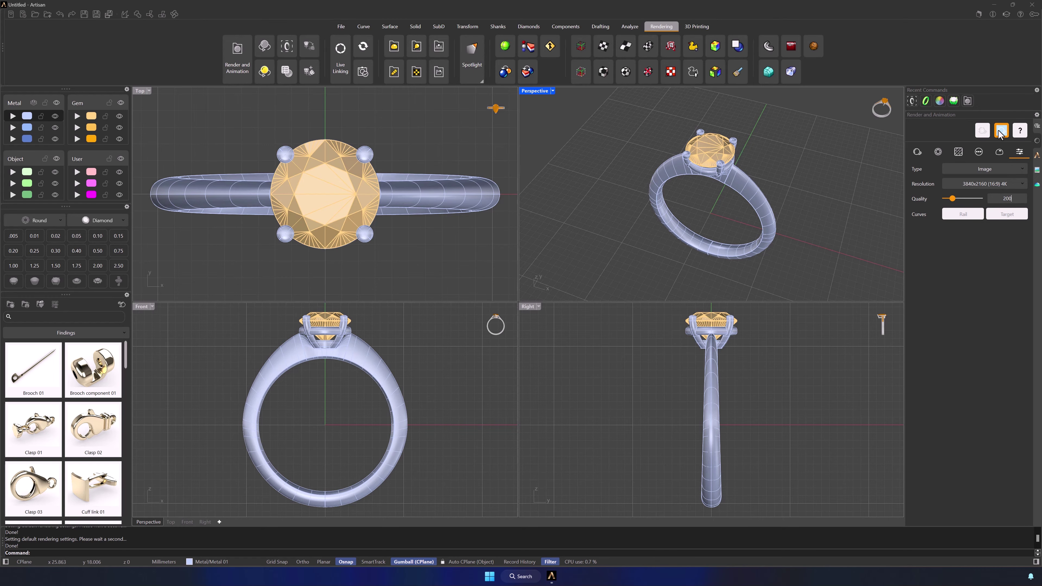